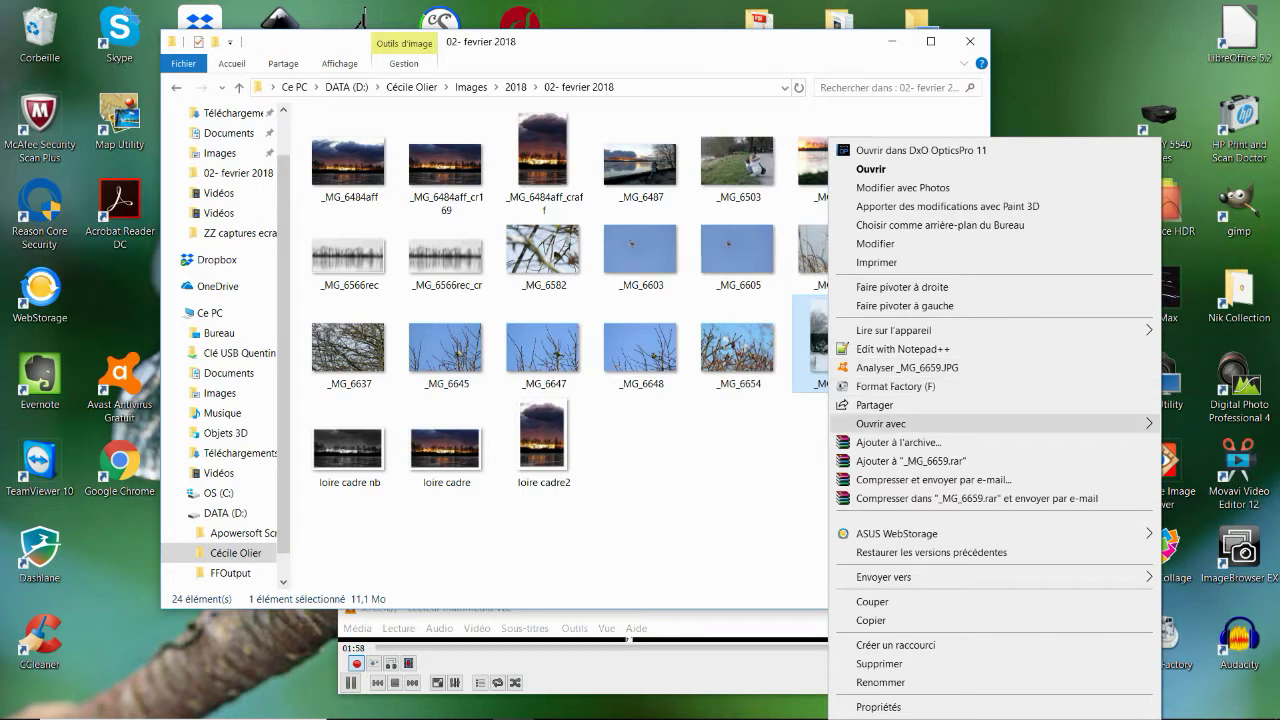
Open _MG_6659.JPG from the 02- fevrier 2018 folder in GIMP and add _MG_6664.JPG to it as a second layer
mouse_move(900, 423)
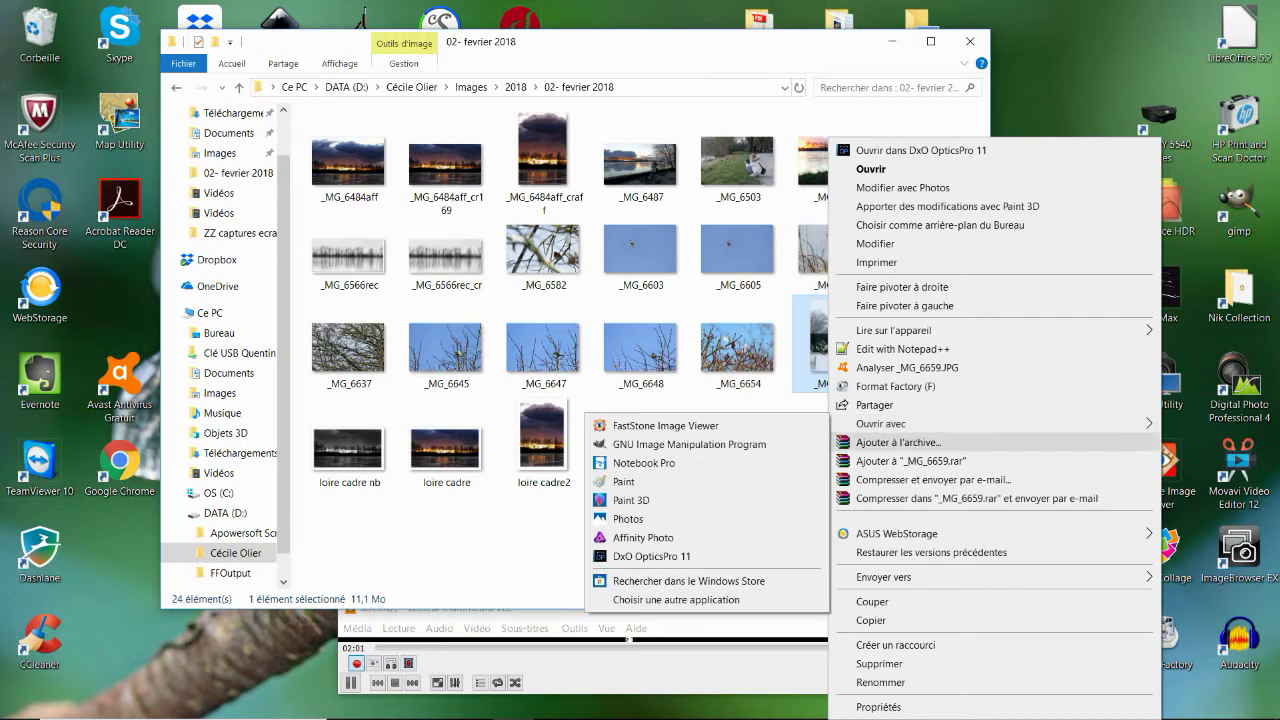
left_click(644, 463)
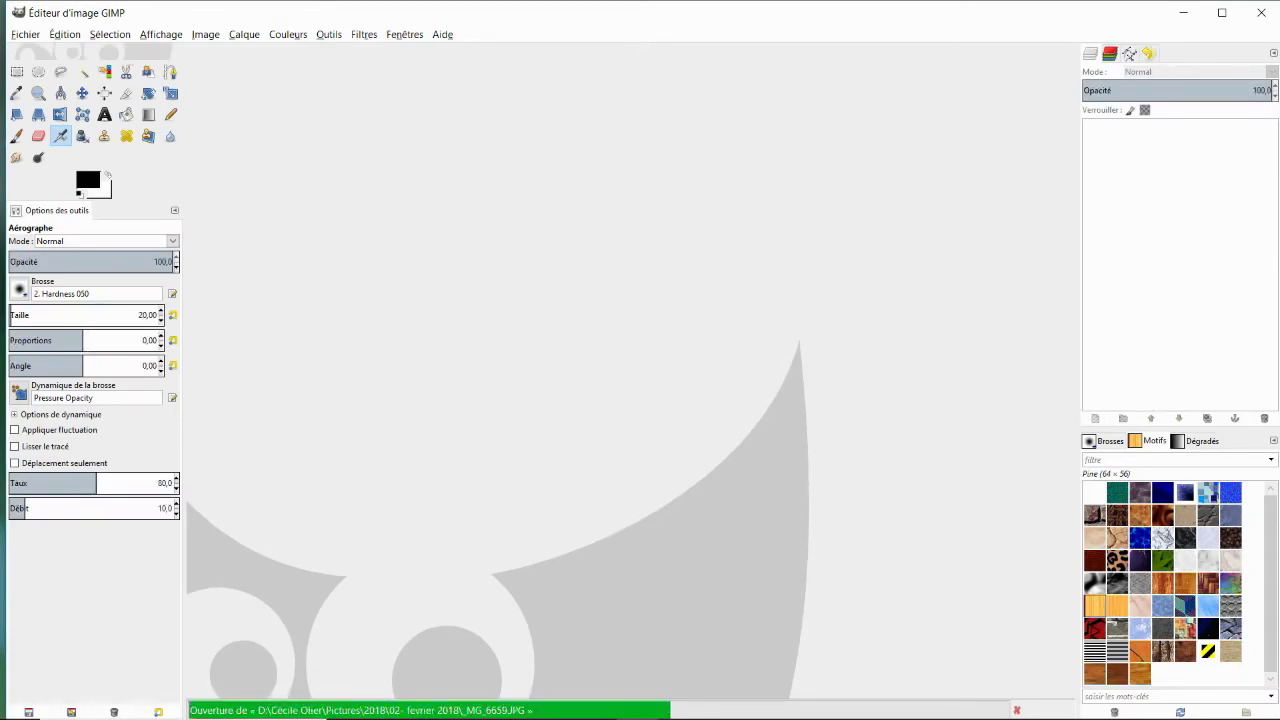
mouse_move(592, 718)
left_click(512, 704)
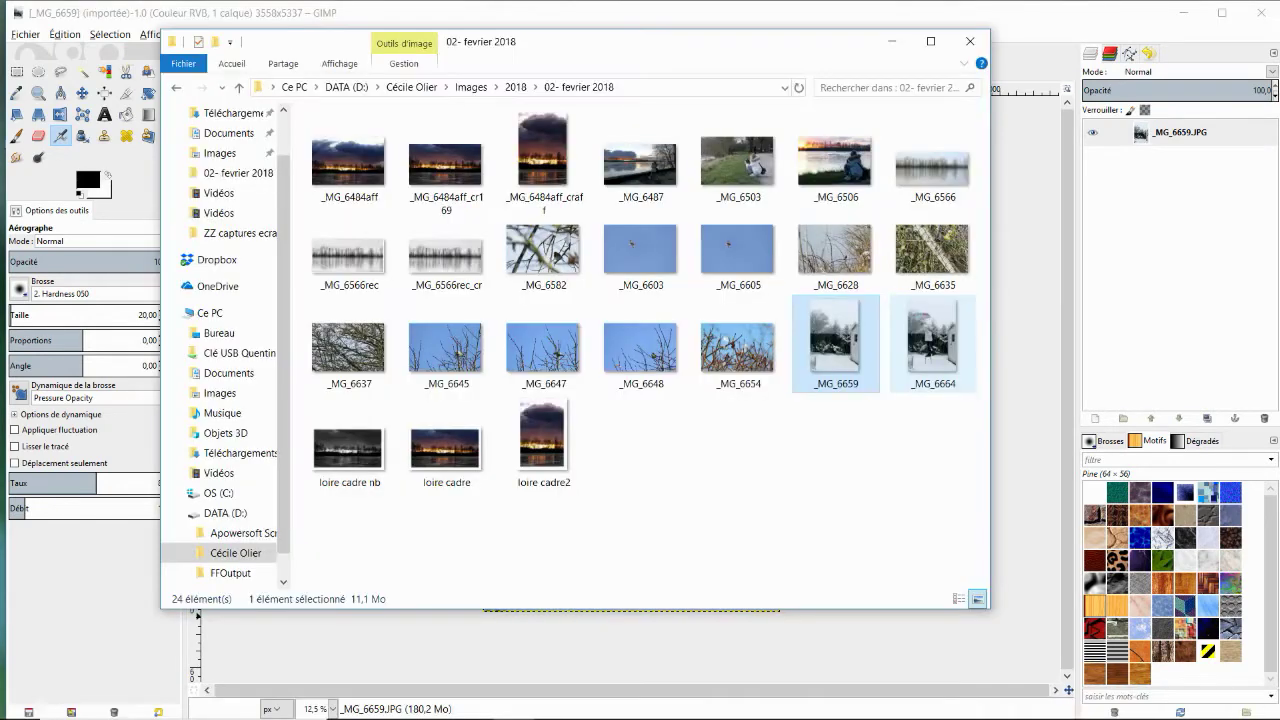
double_click(932, 345)
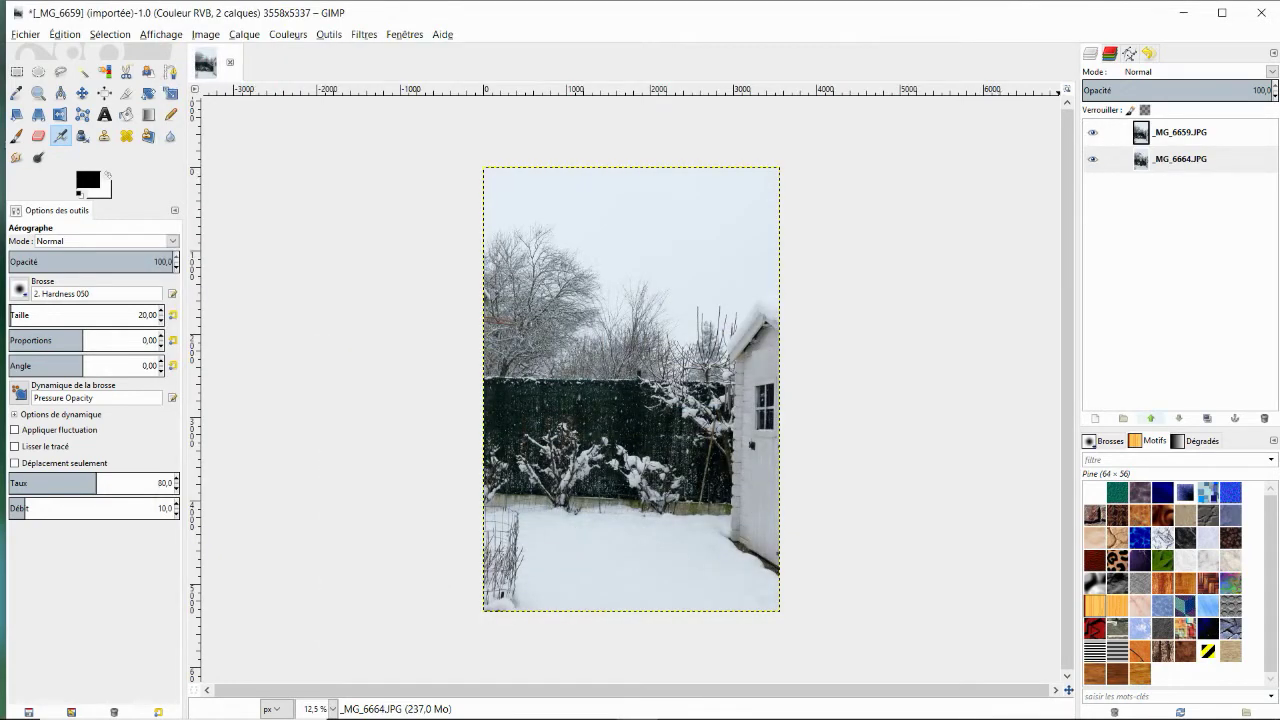
Raise the _MG_6664.JPG layer above _MG_6659.JPG and add a white (full opacity) layer mask to it
left_click(1151, 418)
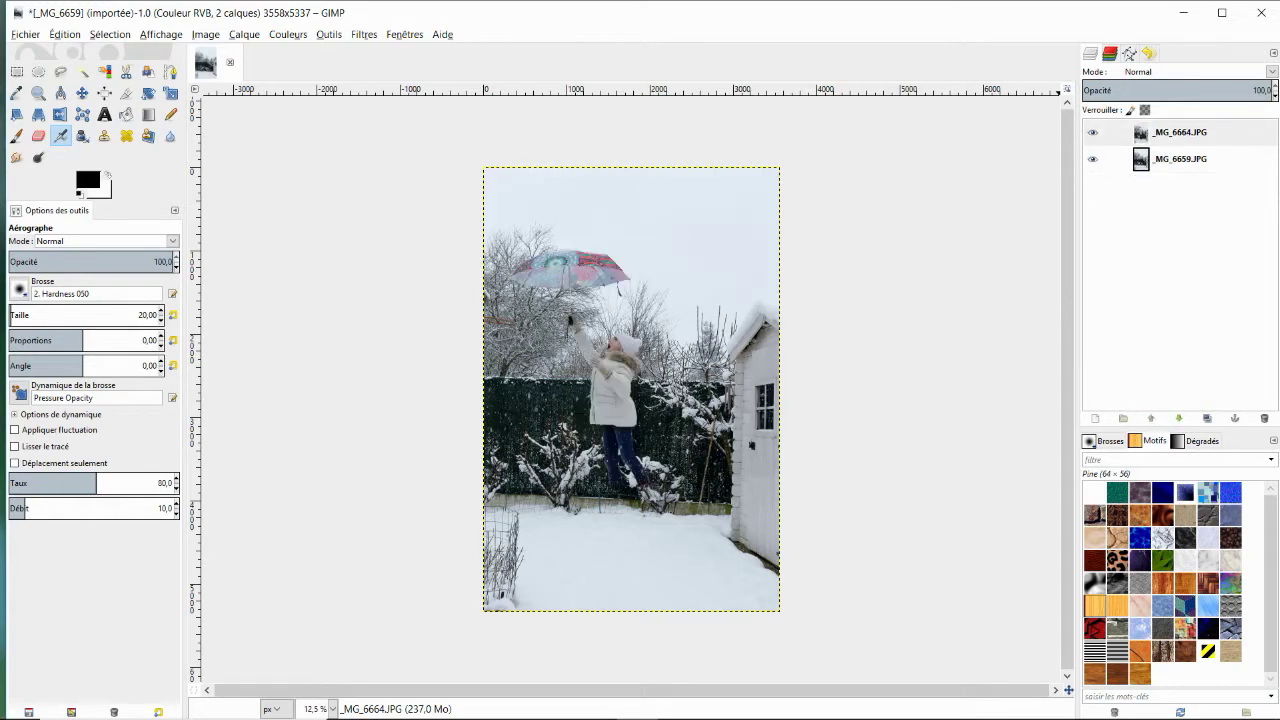
left_click(1093, 132)
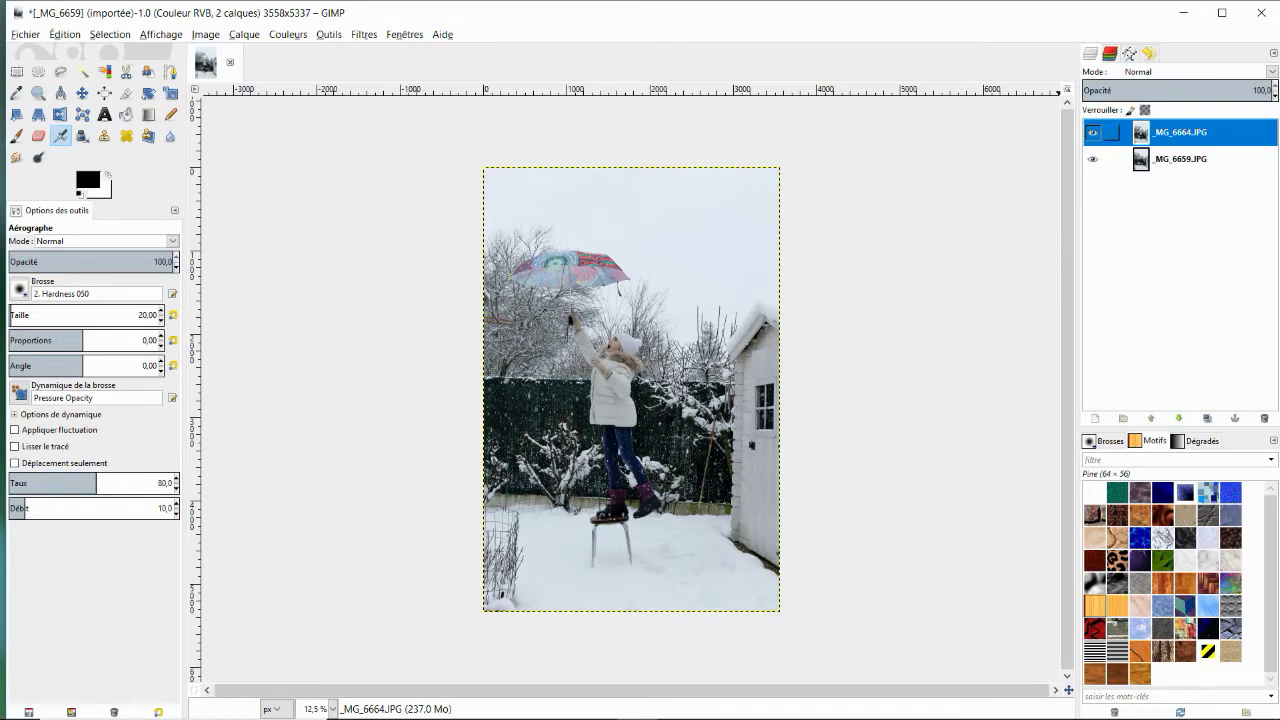
right_click(1140, 132)
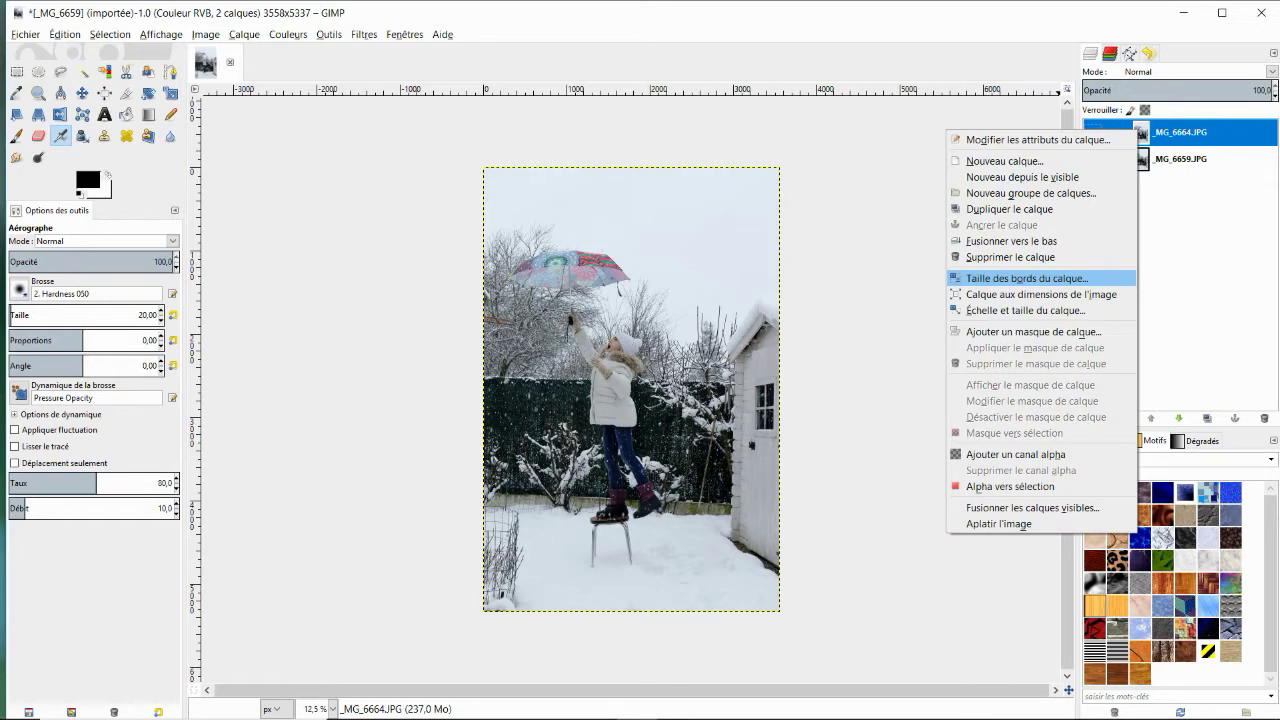
left_click(1040, 331)
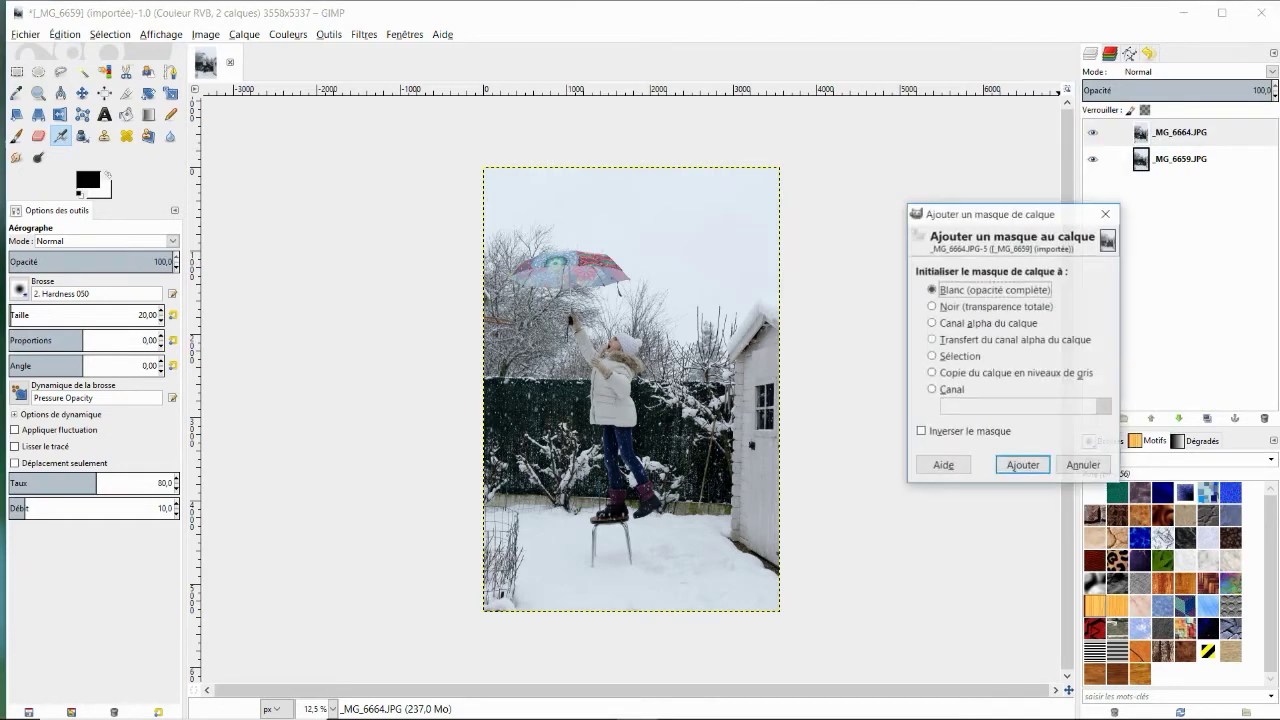
left_click(1023, 465)
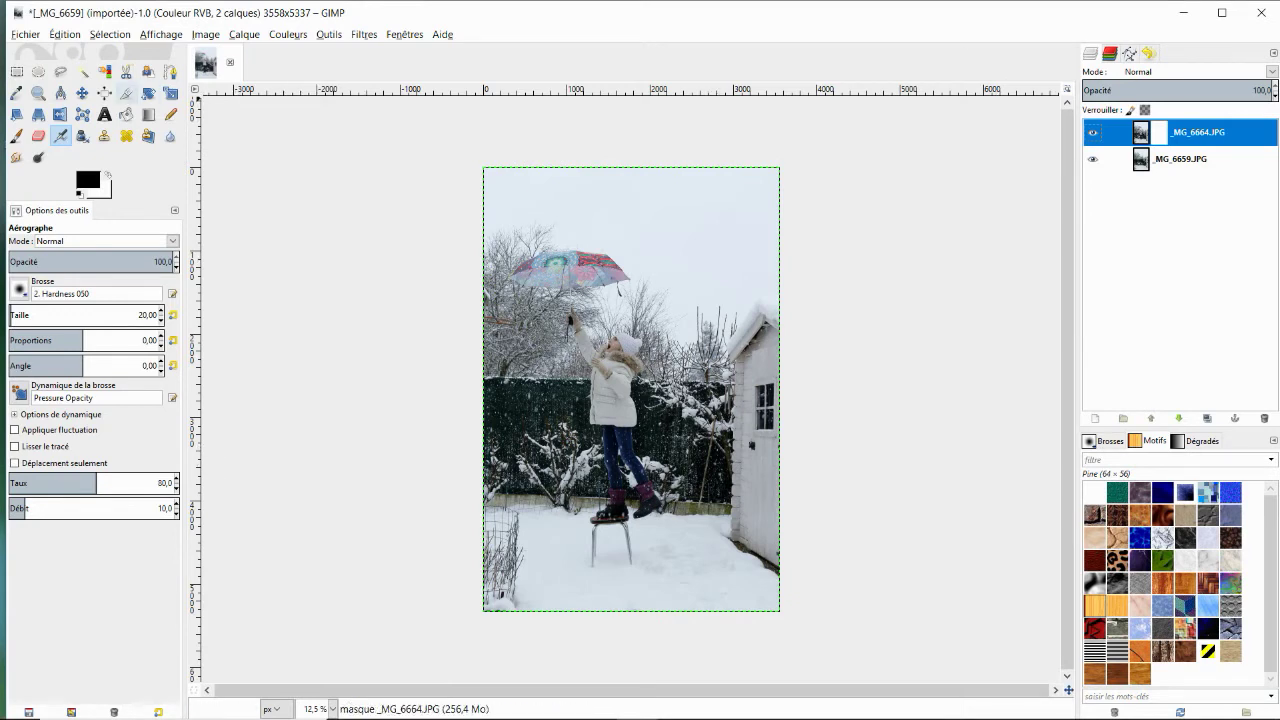
Mask out the stool's legs with the Paintbrush in black, using the 2. Hardness 050 brush at size 139.25
left_click(16, 136)
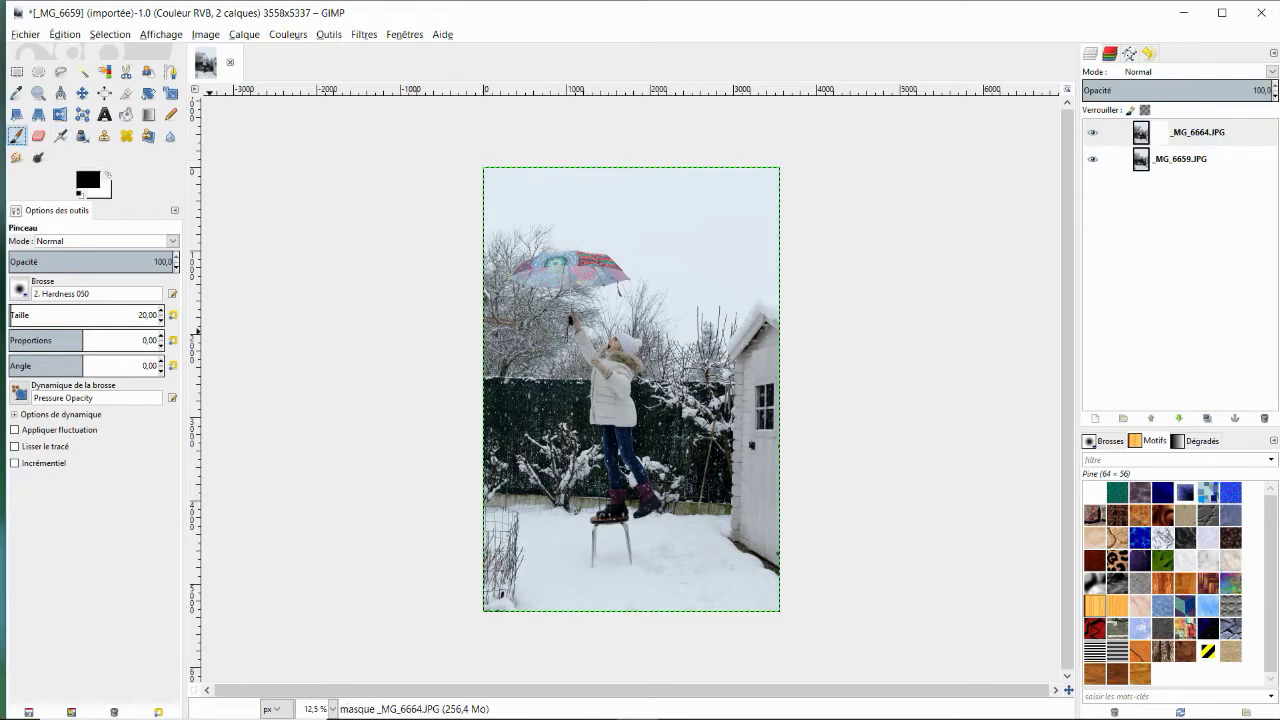
left_click(17, 314)
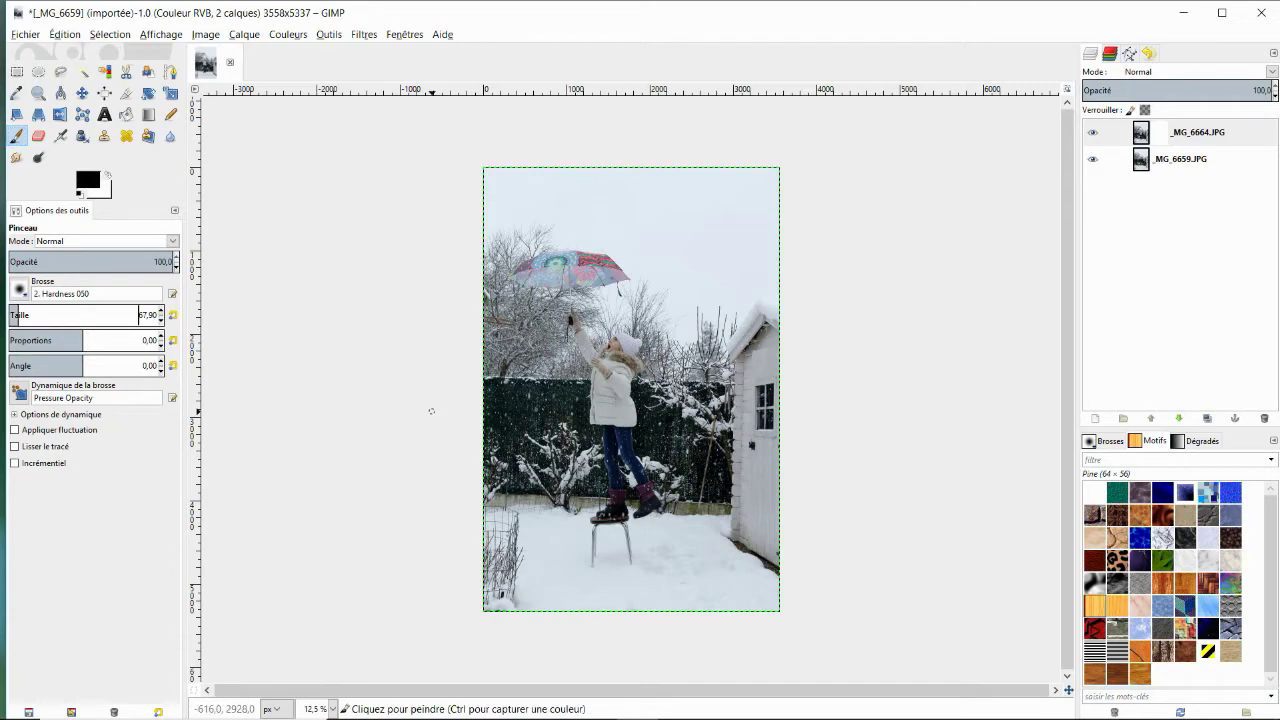
scroll(558, 411, "up", 1)
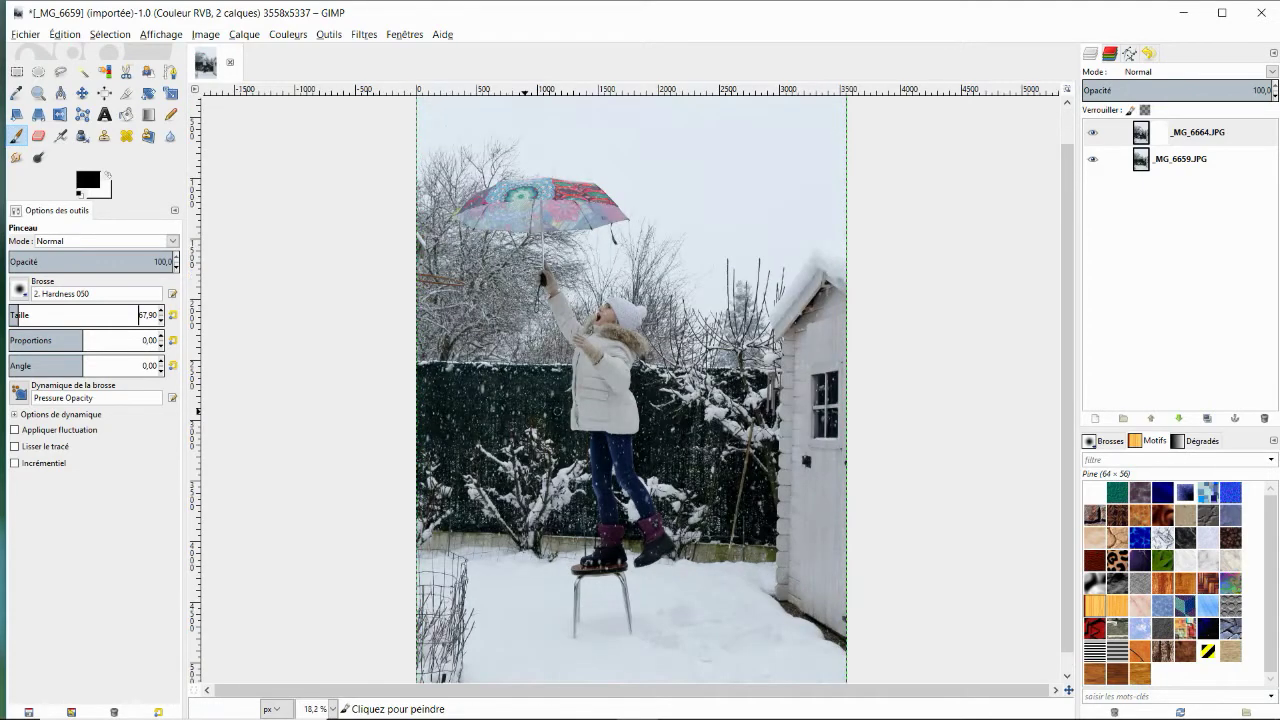
key("plus")
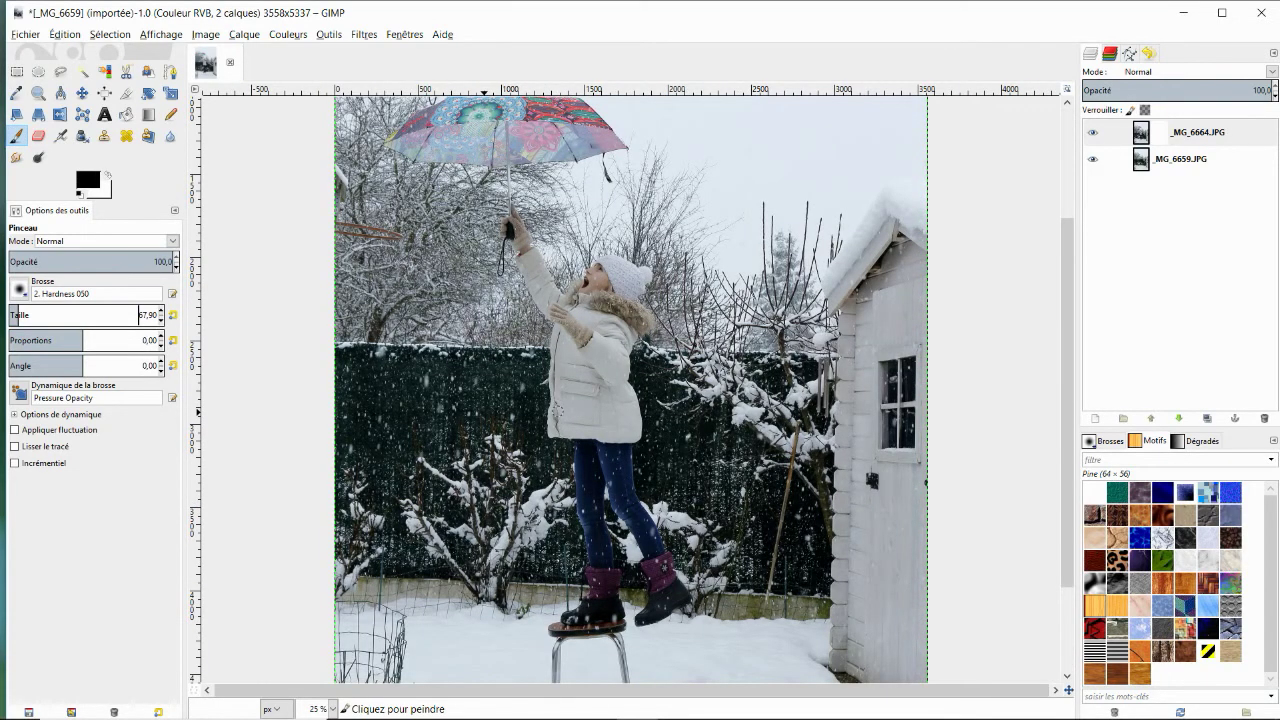
key("plus")
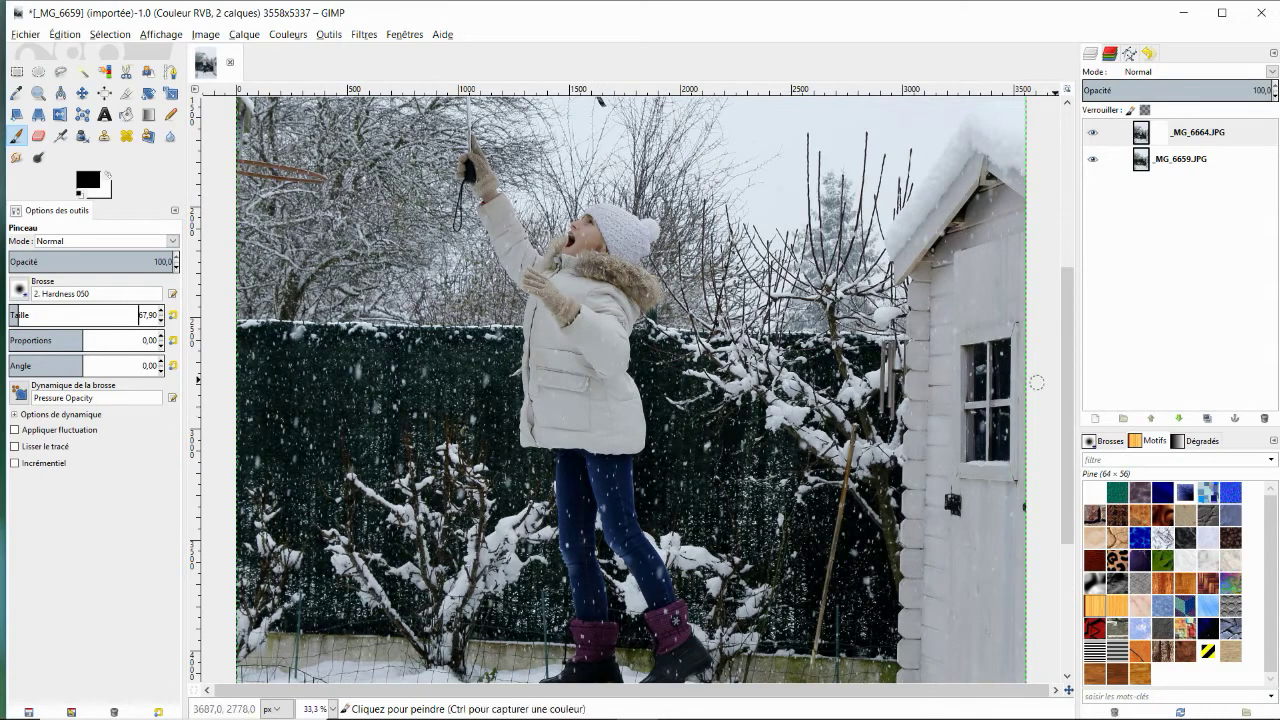
key("plus")
scroll(668, 380, "down", 6)
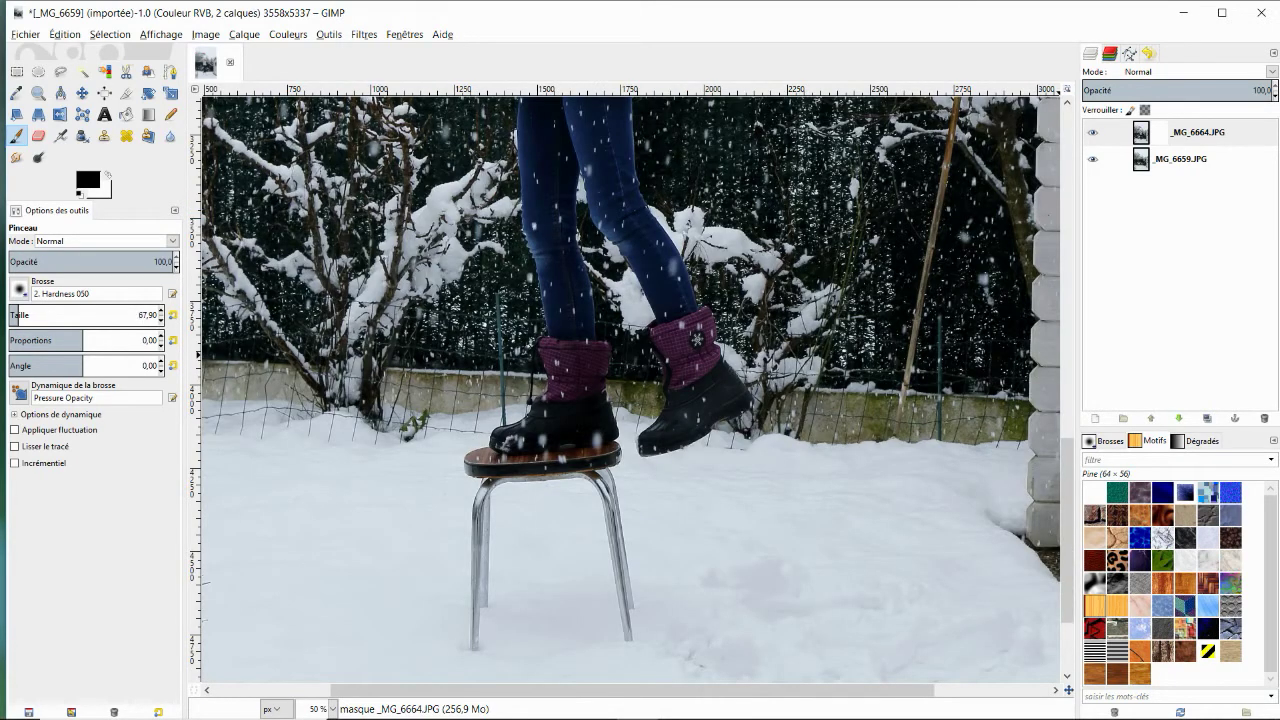
scroll(631, 390, "down", 3)
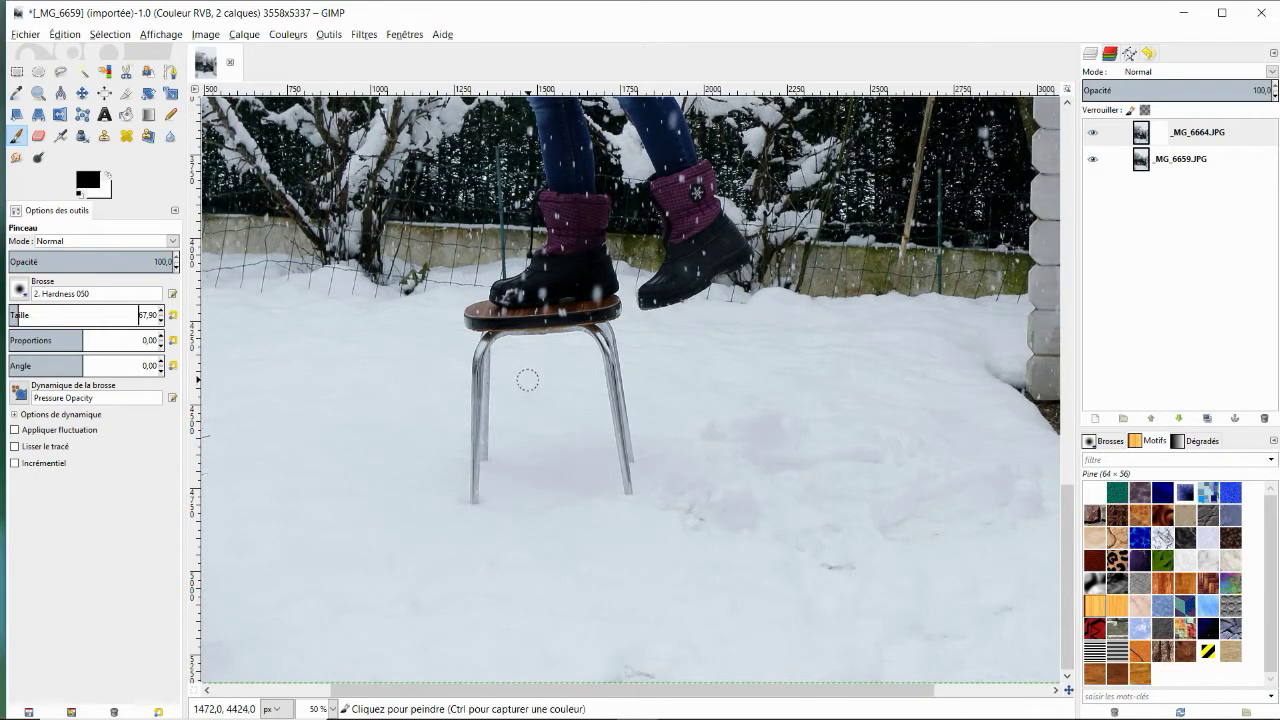
left_click_drag(18, 315, 29, 315)
mouse_move(480, 393)
left_mouse_down()
mouse_move(473, 513)
mouse_move(477, 454)
left_mouse_up()
left_click_drag(612, 362, 628, 493)
mouse_move(598, 366)
left_mouse_down()
mouse_move(614, 355)
mouse_move(594, 343)
mouse_move(606, 337)
mouse_move(546, 350)
left_mouse_up()
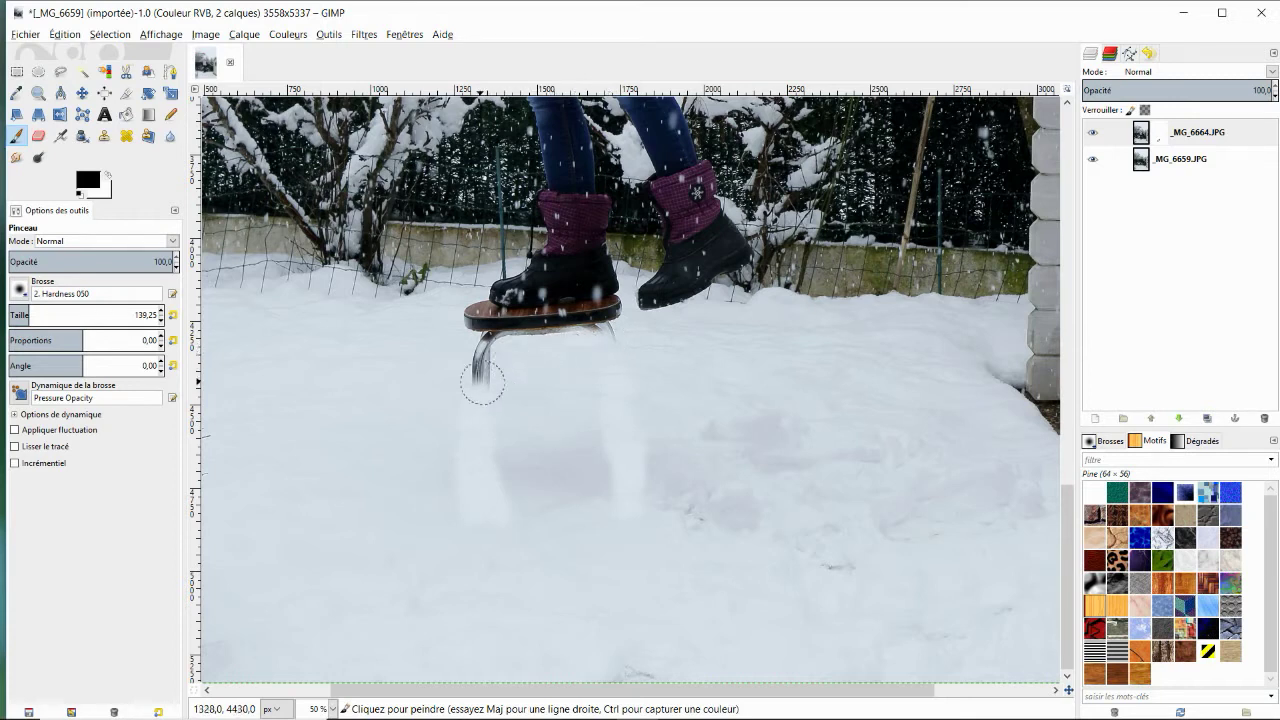
mouse_move(482, 382)
left_mouse_down()
mouse_move(448, 404)
mouse_move(437, 471)
left_mouse_up()
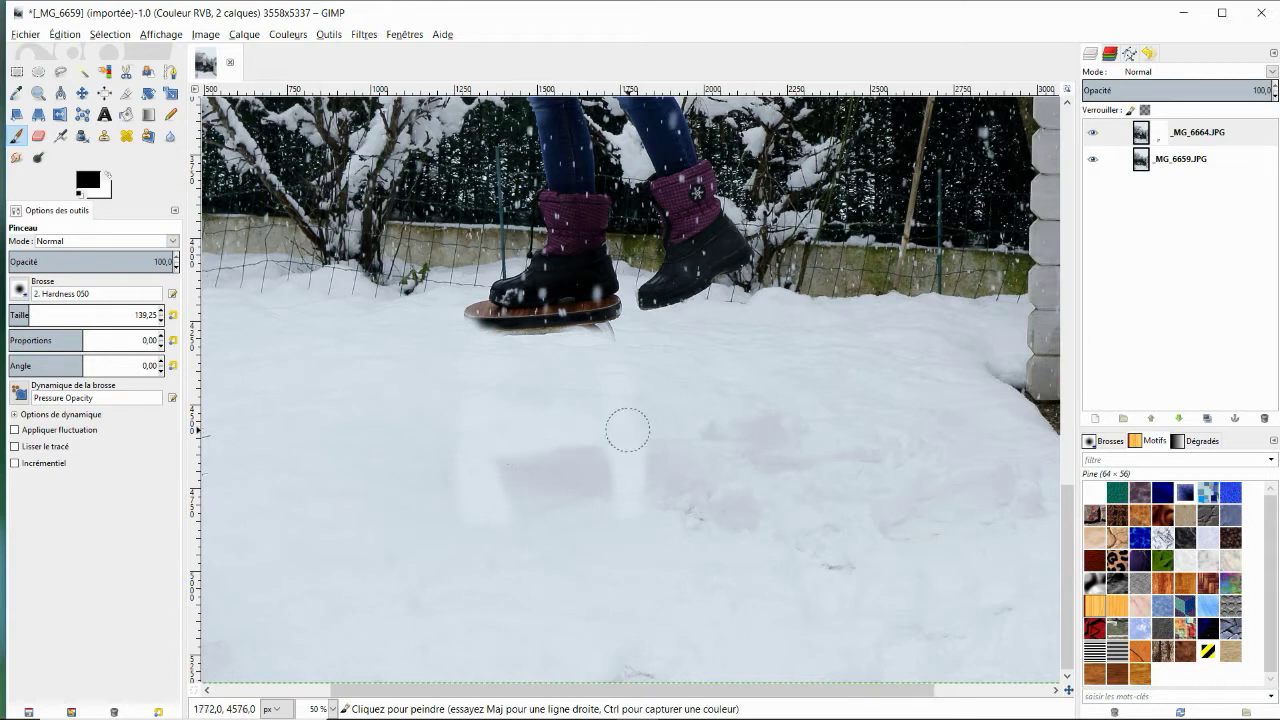
Paint black on the mask over the shadows and marks in the snow around the removed legs, enlarging the brush to 331.03
mouse_move(360, 477)
left_mouse_down()
mouse_move(677, 465)
mouse_move(560, 429)
left_mouse_up()
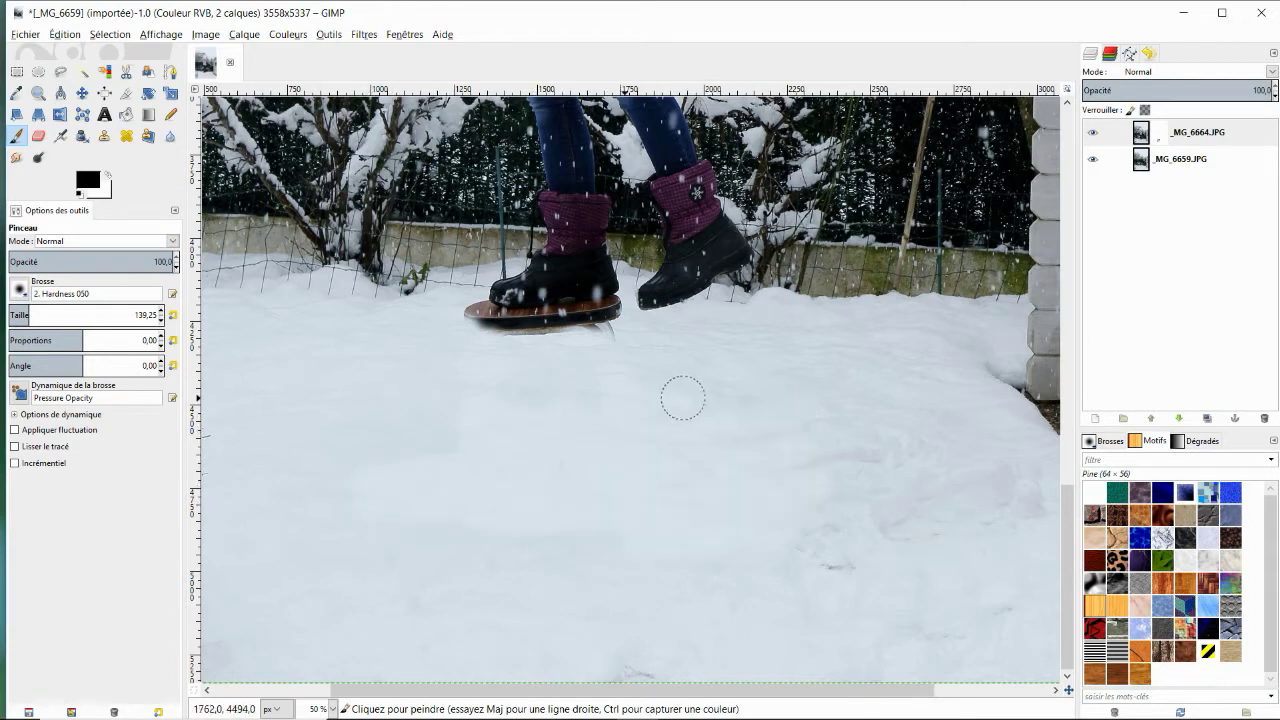
mouse_move(787, 472)
left_mouse_down()
mouse_move(865, 461)
mouse_move(769, 466)
mouse_move(929, 436)
mouse_move(834, 469)
mouse_move(826, 478)
mouse_move(897, 492)
mouse_move(771, 552)
mouse_move(922, 519)
mouse_move(772, 547)
mouse_move(892, 487)
mouse_move(802, 506)
mouse_move(873, 511)
mouse_move(953, 474)
mouse_move(729, 565)
mouse_move(930, 542)
mouse_move(335, 452)
mouse_move(472, 451)
mouse_move(536, 417)
mouse_move(513, 404)
mouse_move(416, 411)
mouse_move(619, 406)
left_mouse_up()
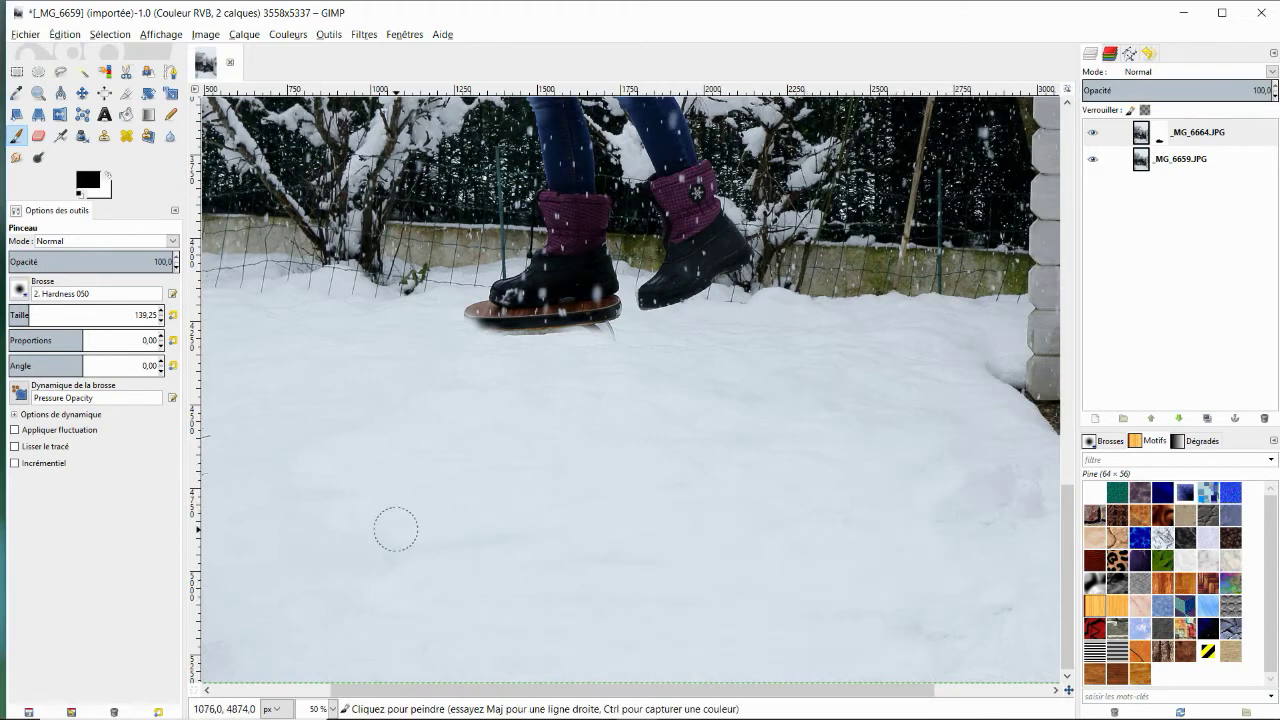
key("bracketright")
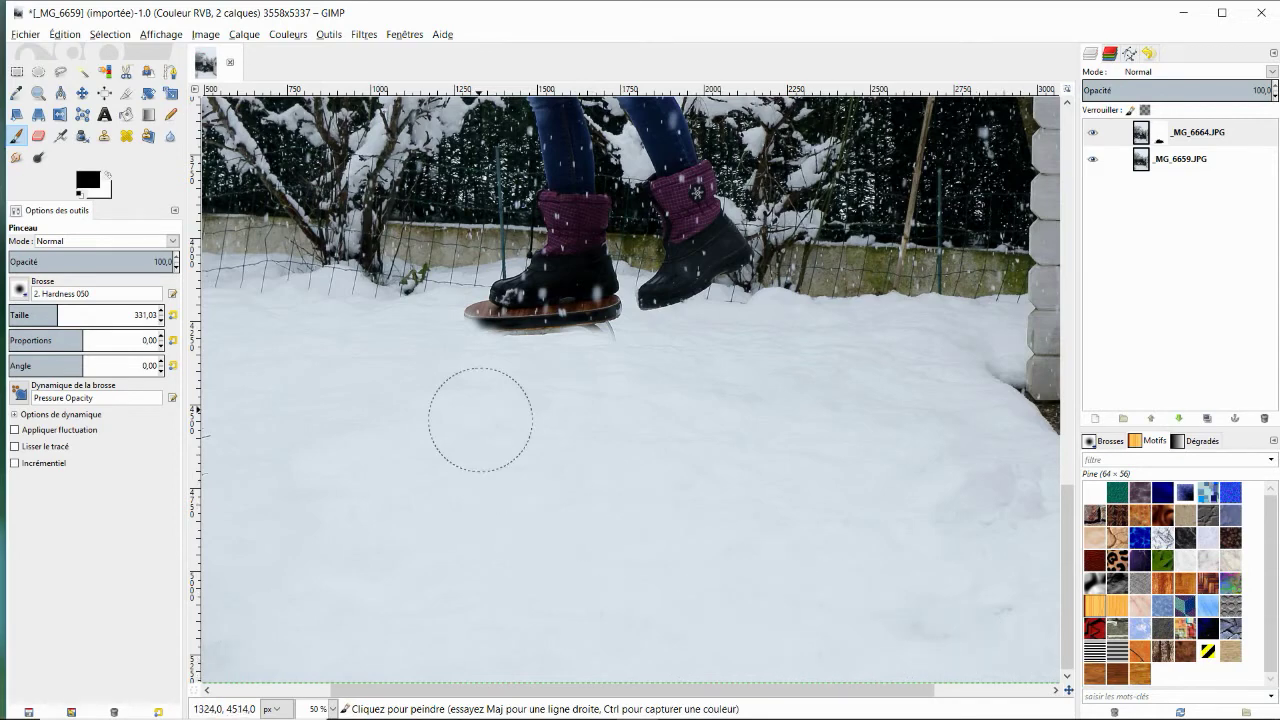
Mask out the stool seat around the boot standing on it at brush size 134.79, switching to the 2. Hardness 100 brush
left_click(29, 312)
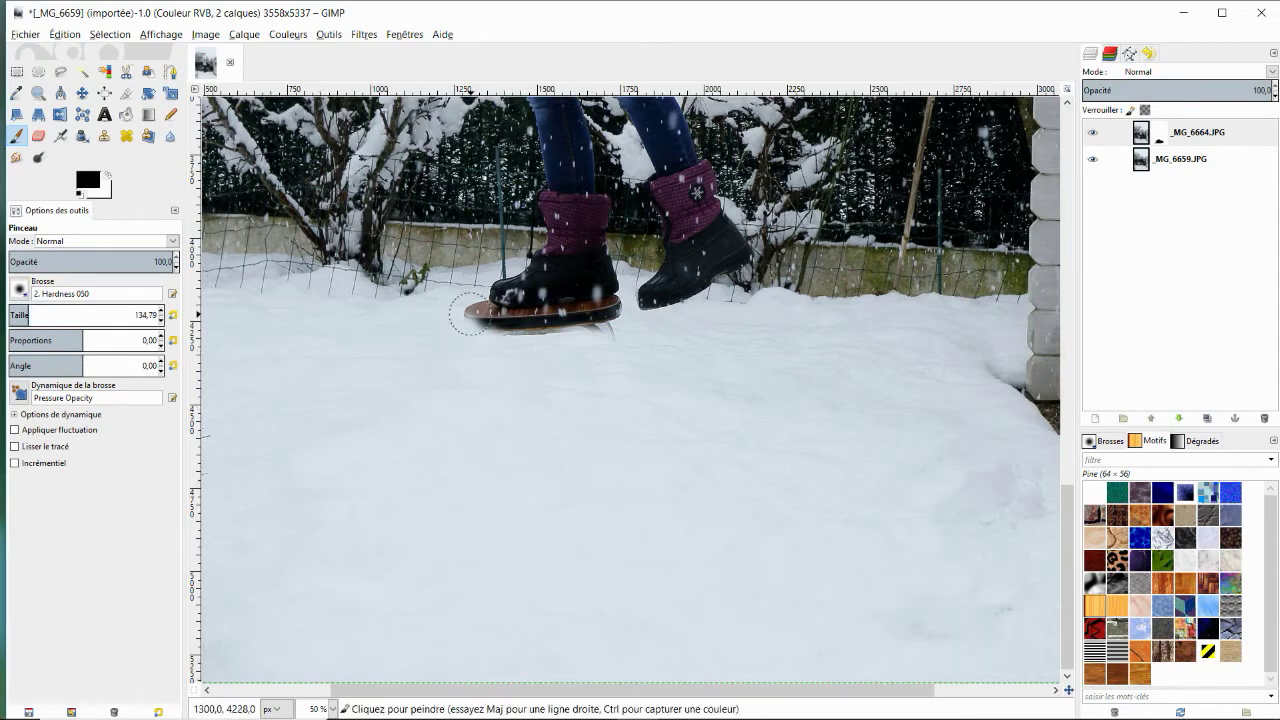
left_click(467, 315)
scroll(467, 315, "up", 1)
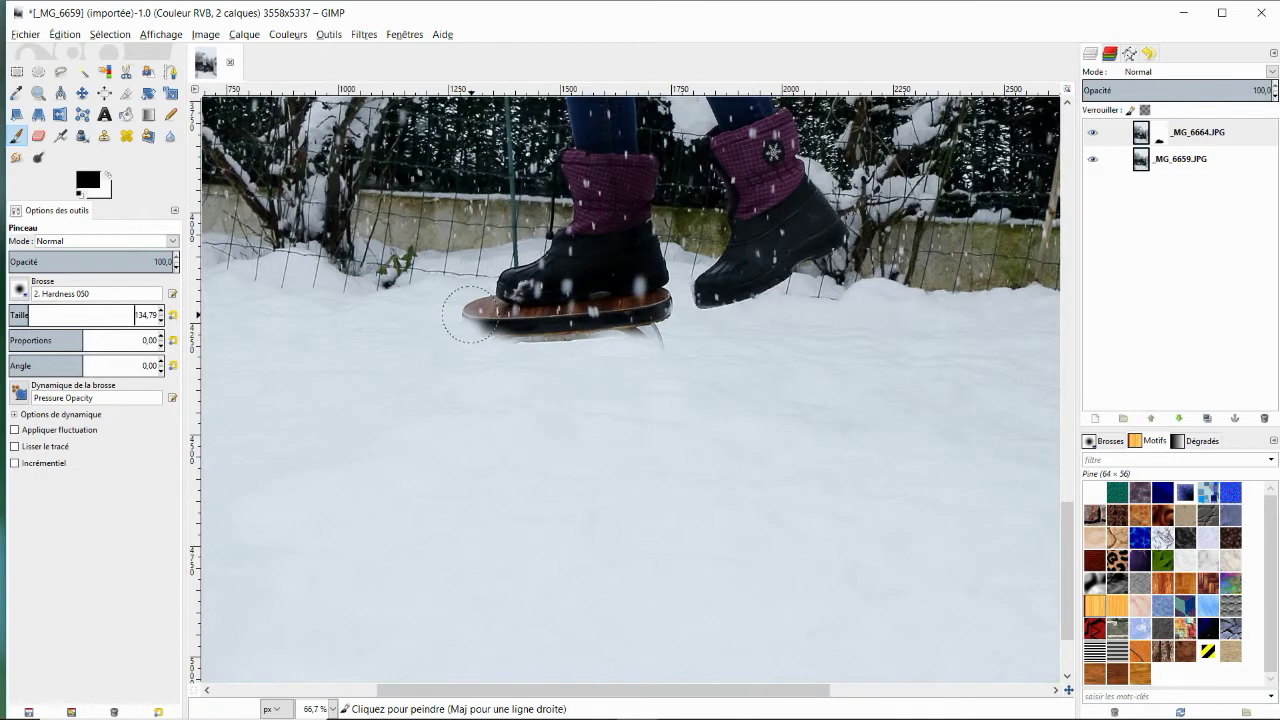
scroll(467, 315, "up", 3)
mouse_move(460, 300)
left_mouse_down()
mouse_move(514, 366)
mouse_move(628, 405)
mouse_move(766, 406)
mouse_move(671, 420)
mouse_move(480, 320)
mouse_move(869, 523)
left_mouse_up()
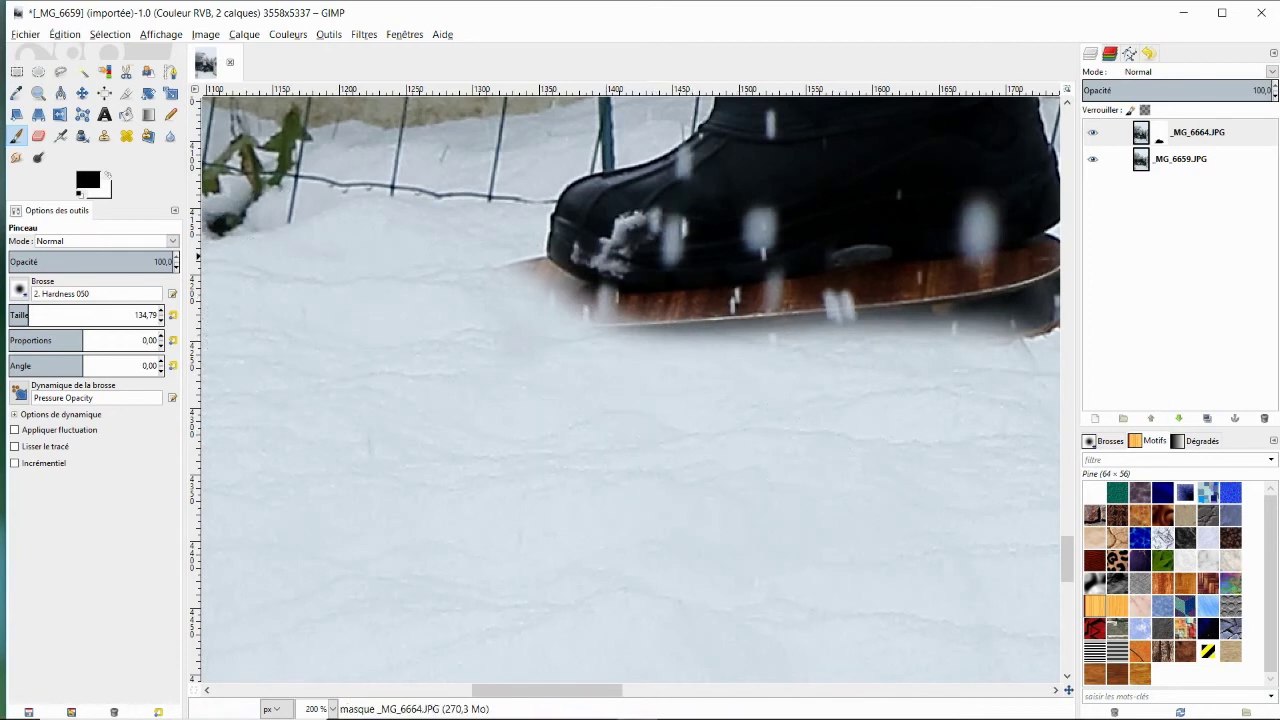
left_click(19, 288)
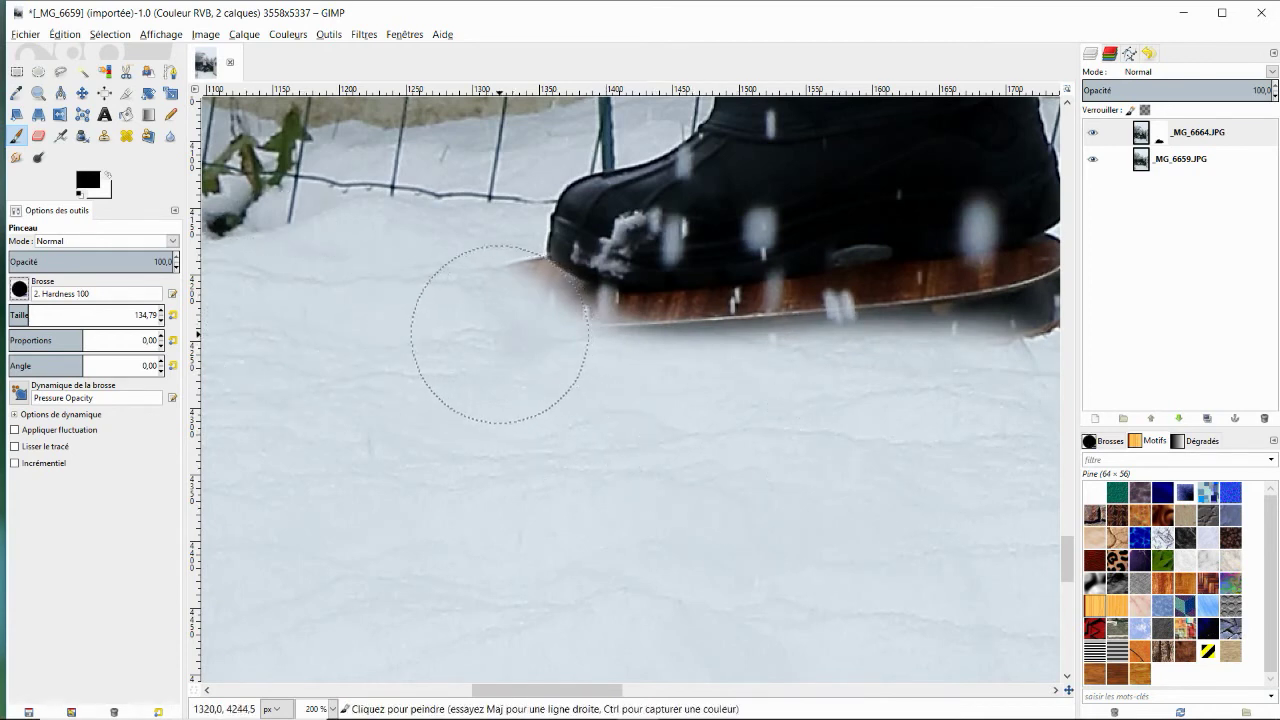
mouse_move(457, 323)
left_mouse_down()
mouse_move(479, 321)
mouse_move(614, 394)
mouse_move(663, 400)
mouse_move(786, 374)
mouse_move(900, 385)
left_mouse_up()
Mask out more of the wood beneath the boot's sole with a brush size of 81.28
left_click_drag(548, 690, 587, 690)
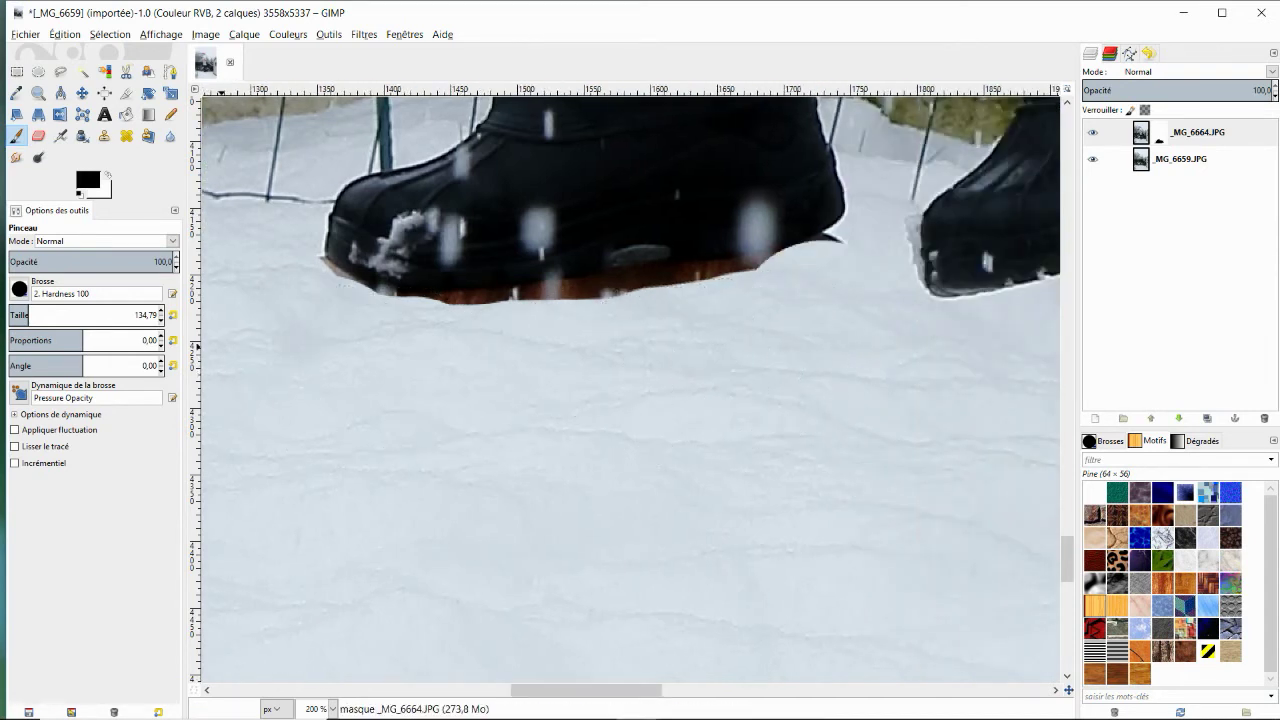
left_click(20, 315)
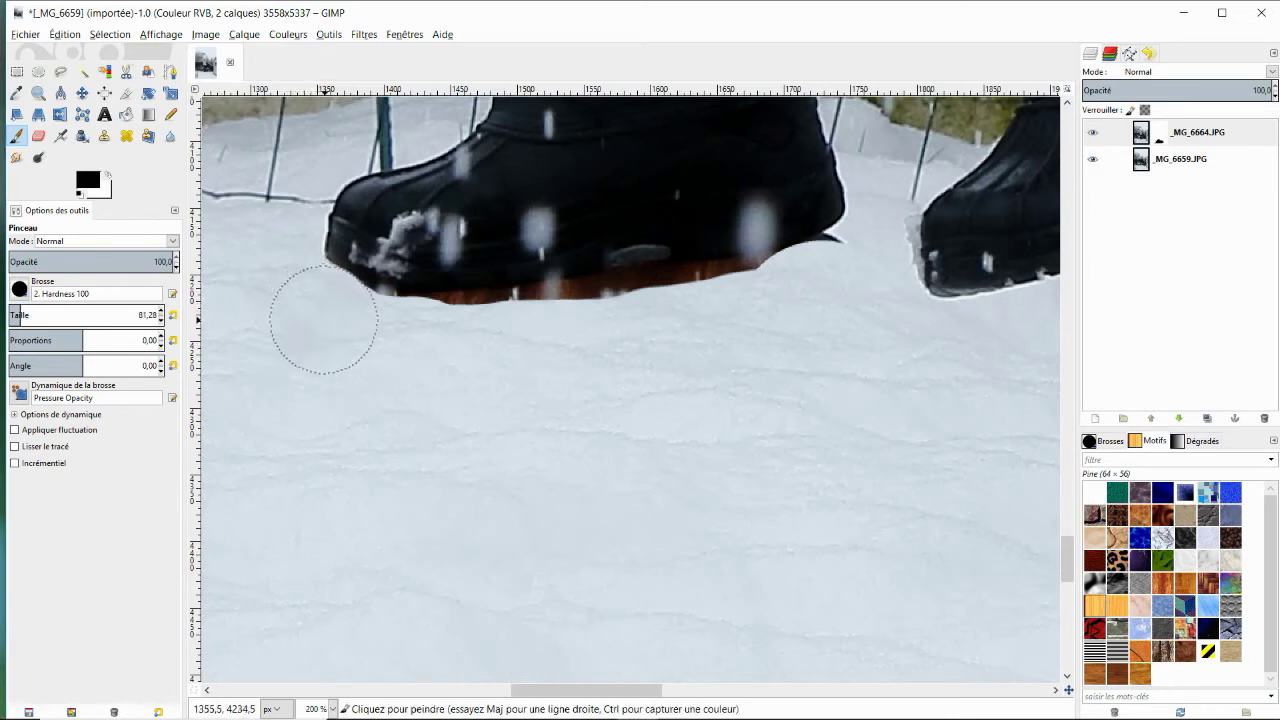
mouse_move(337, 334)
left_mouse_down()
mouse_move(510, 346)
mouse_move(741, 321)
left_mouse_up()
Try masking a spot on the boot in black and restore it by painting white on the mask
left_click(555, 245)
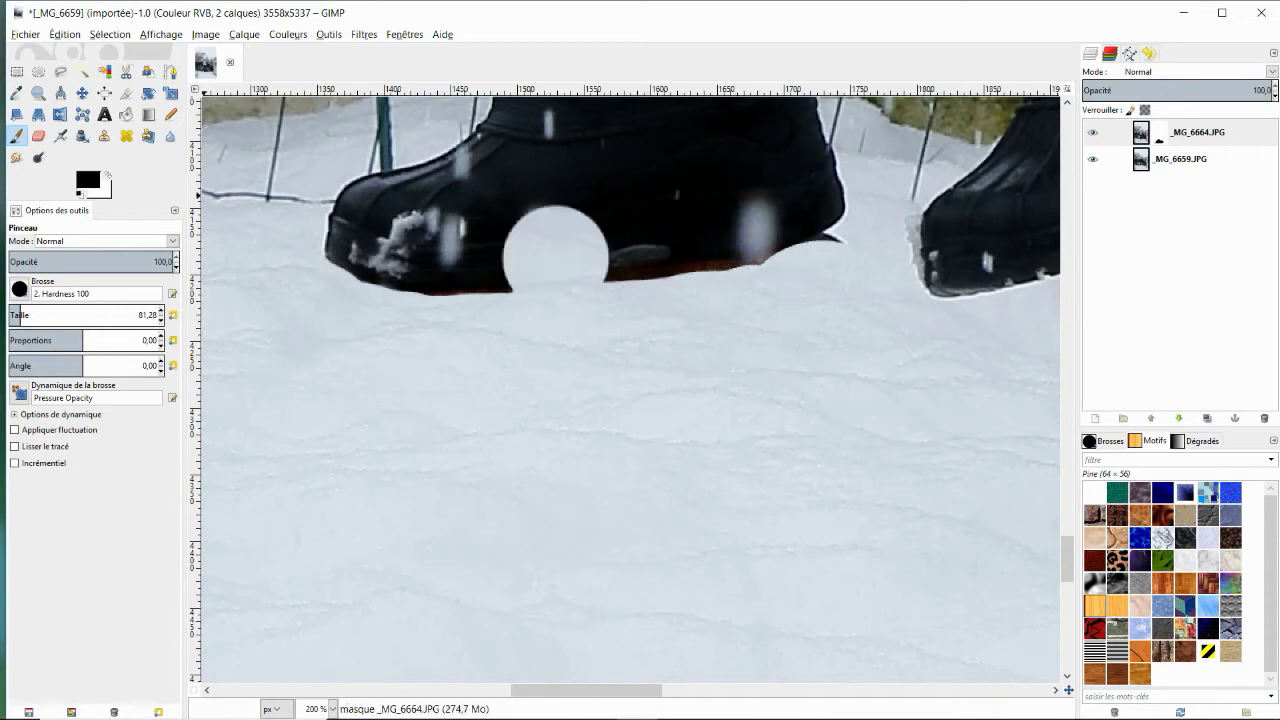
key("x")
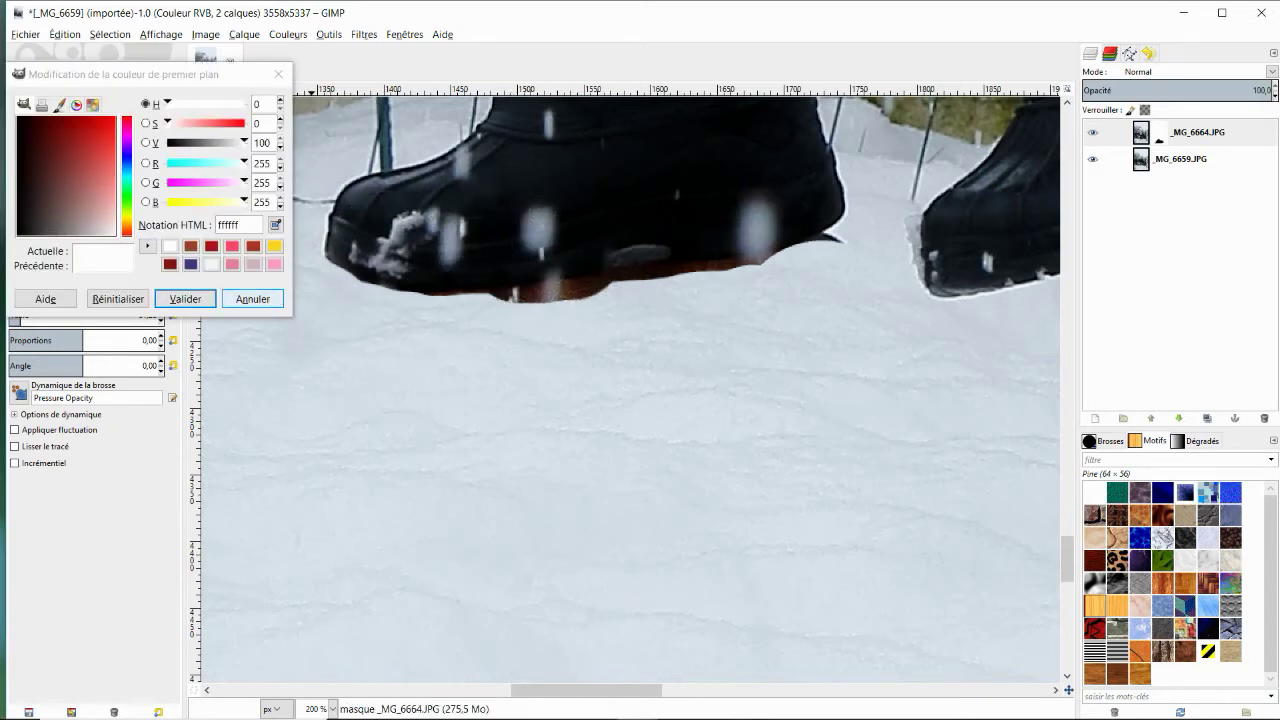
left_click(252, 298)
key("x")
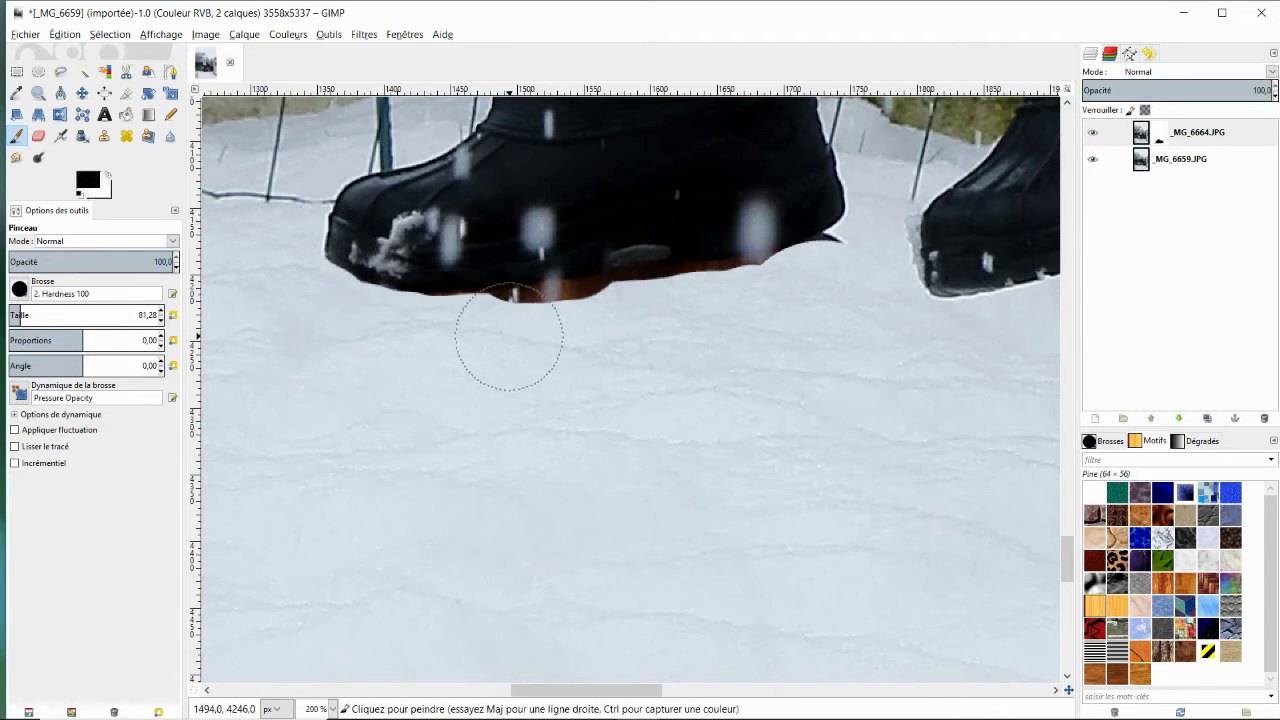
Mask out the remaining wood along the sole and the leftover seat edge at the heel, reducing the brush size to 41.14
mouse_move(506, 341)
left_mouse_down()
mouse_move(737, 309)
mouse_move(794, 314)
mouse_move(486, 309)
mouse_move(332, 326)
left_mouse_up()
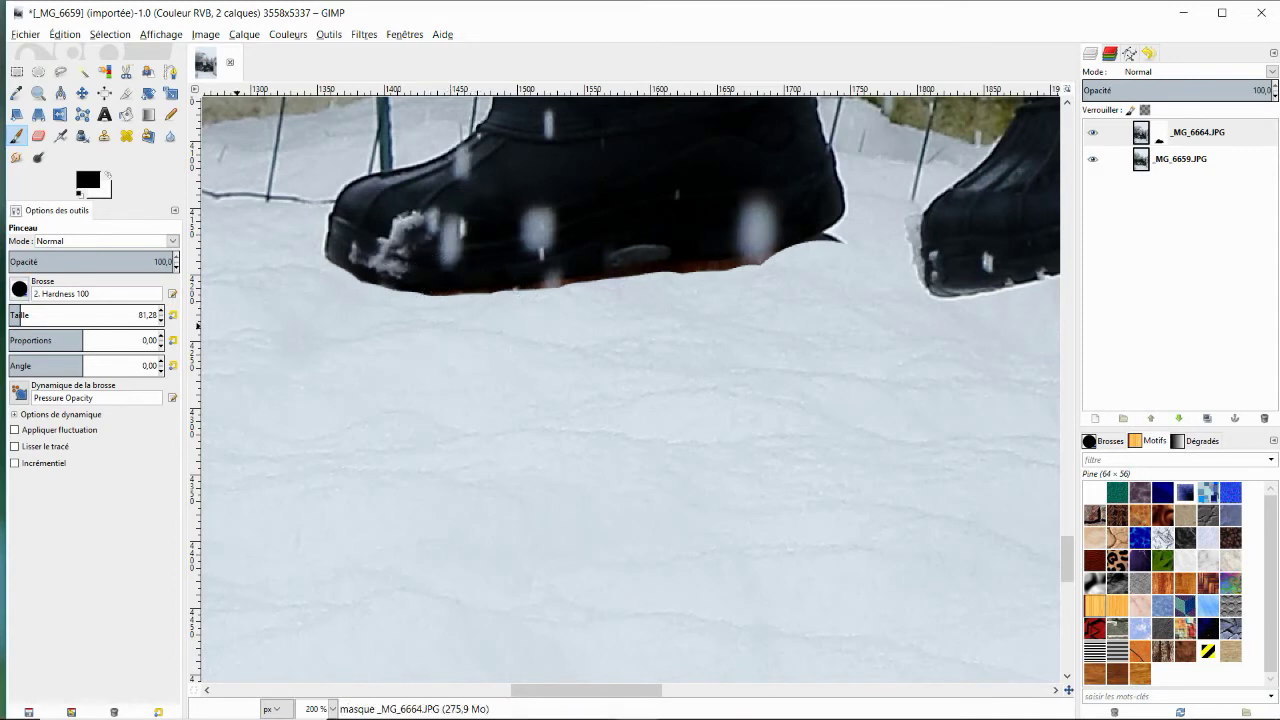
left_click(14, 315)
left_click_drag(838, 247, 820, 265)
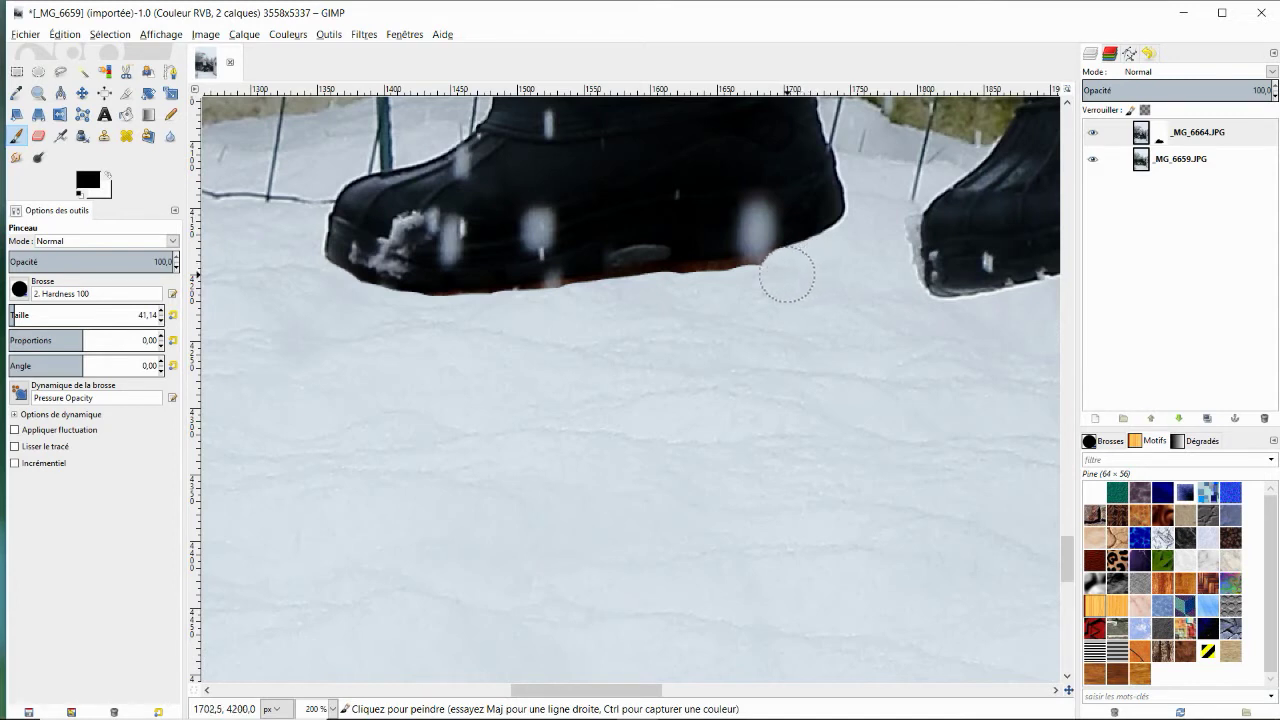
left_click_drag(765, 280, 508, 317)
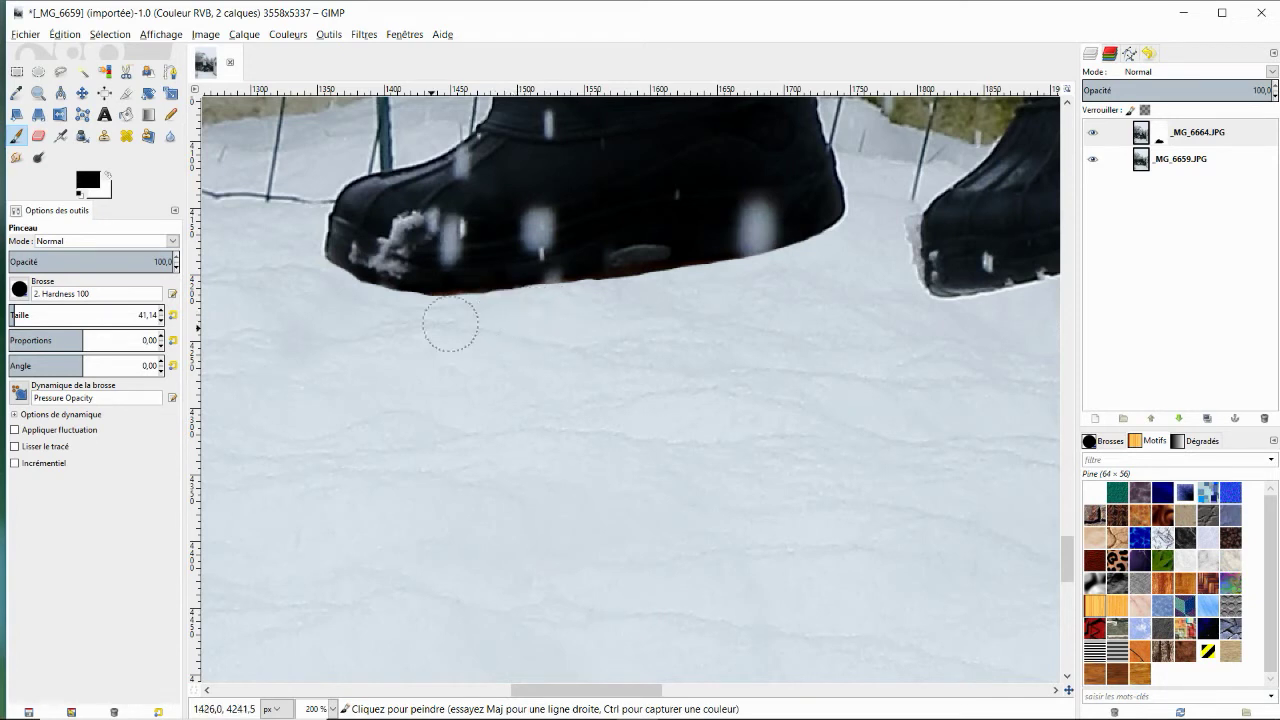
Mask out the reddish wood fringe beneath the boot's toe and front sole using the 2. Hardness 075 brush
left_click(19, 288)
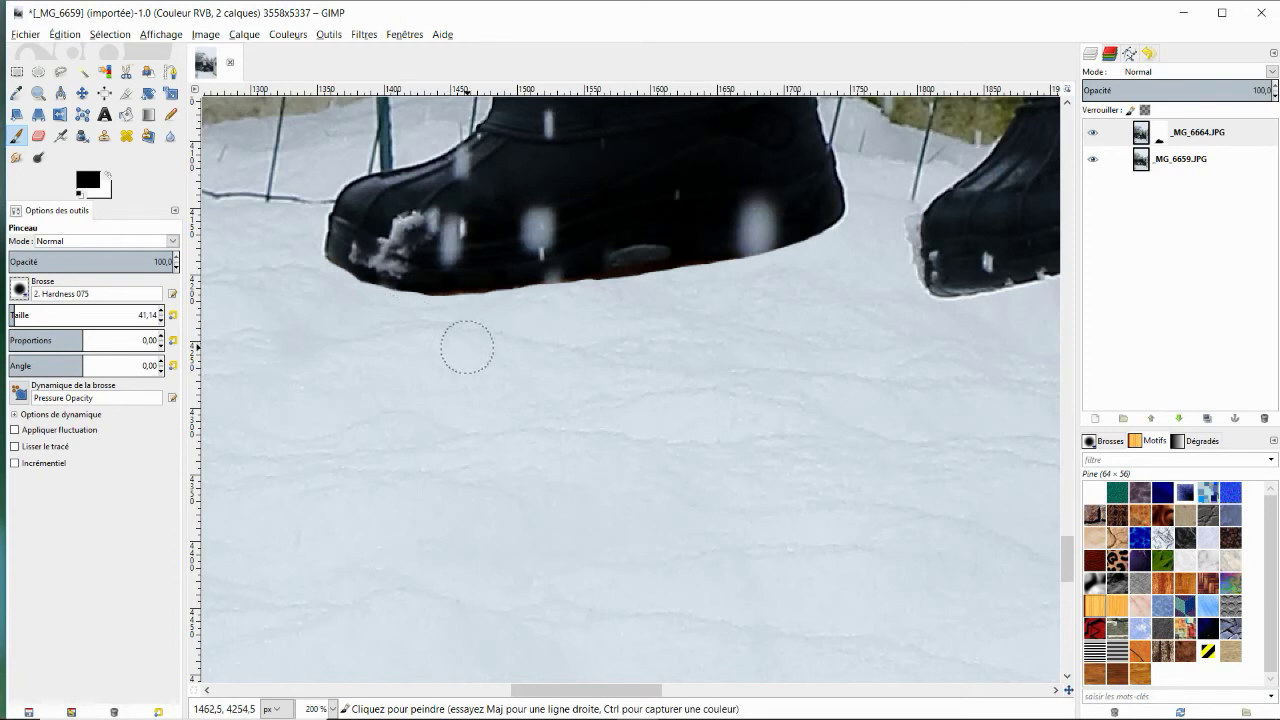
scroll(467, 347, "up", 2)
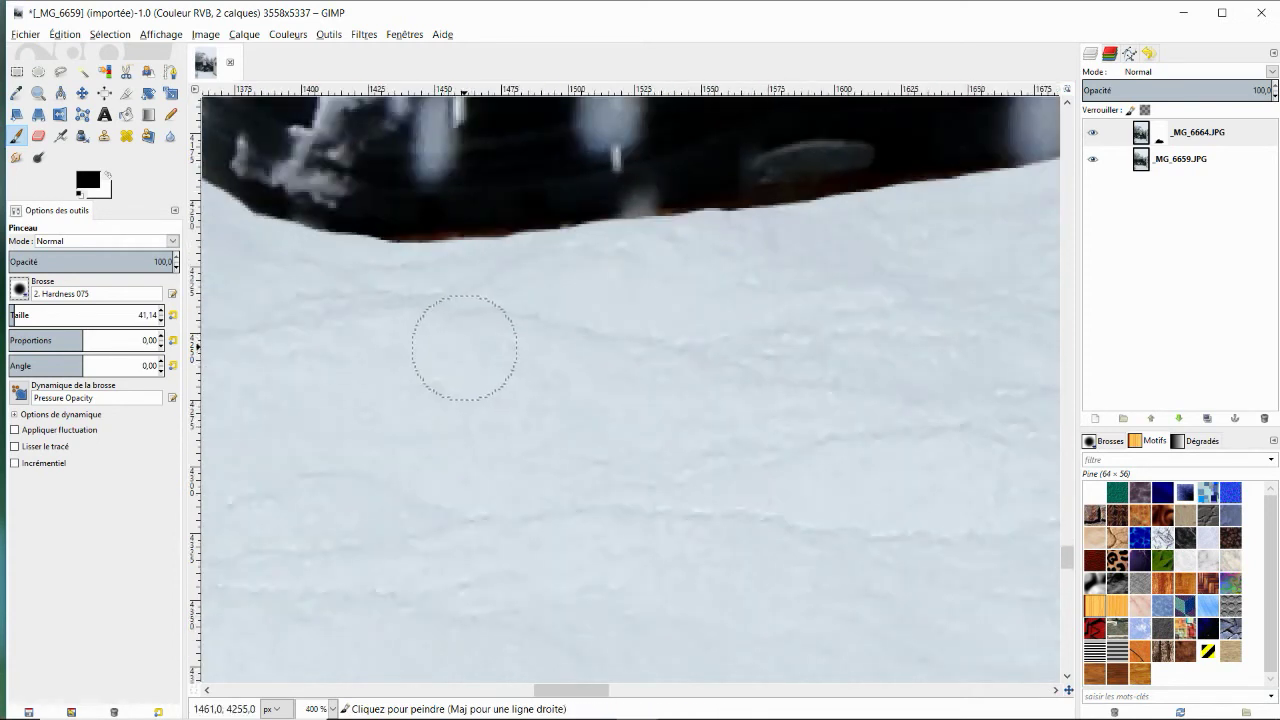
left_click_drag(571, 690, 549, 690)
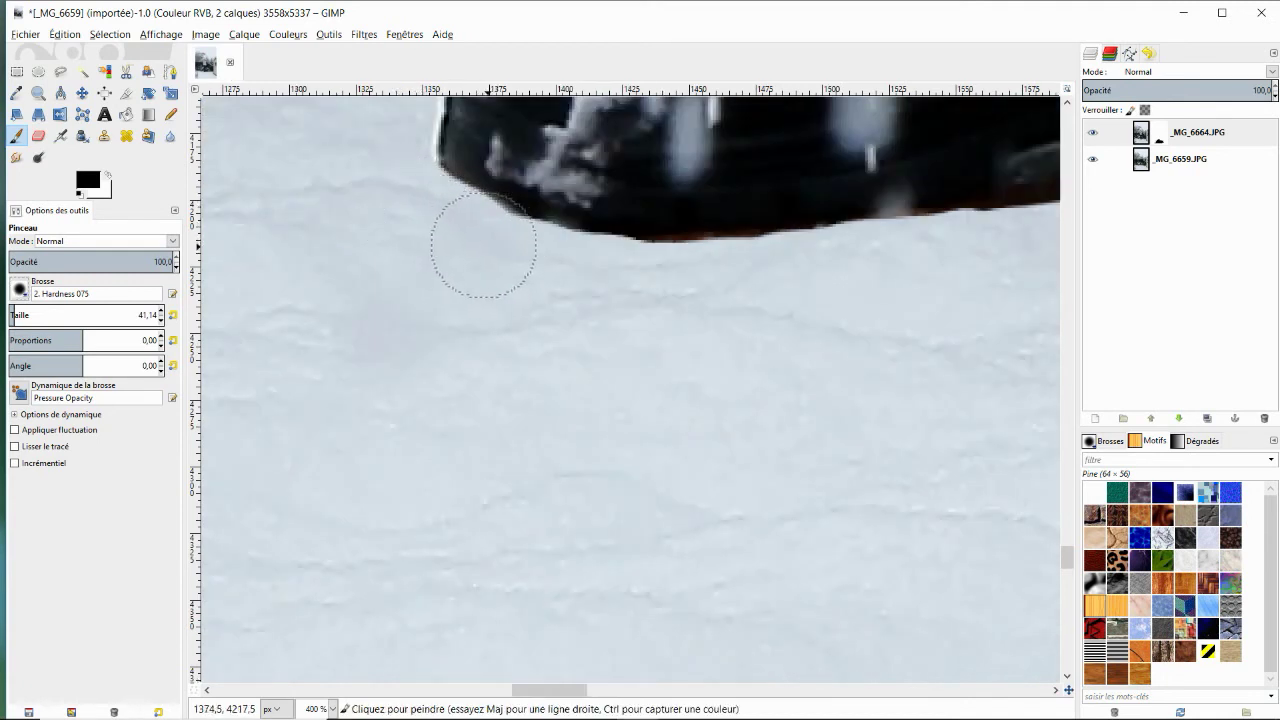
mouse_move(521, 259)
left_mouse_down()
mouse_move(751, 291)
mouse_move(677, 297)
mouse_move(671, 286)
mouse_move(697, 277)
mouse_move(803, 280)
left_mouse_up()
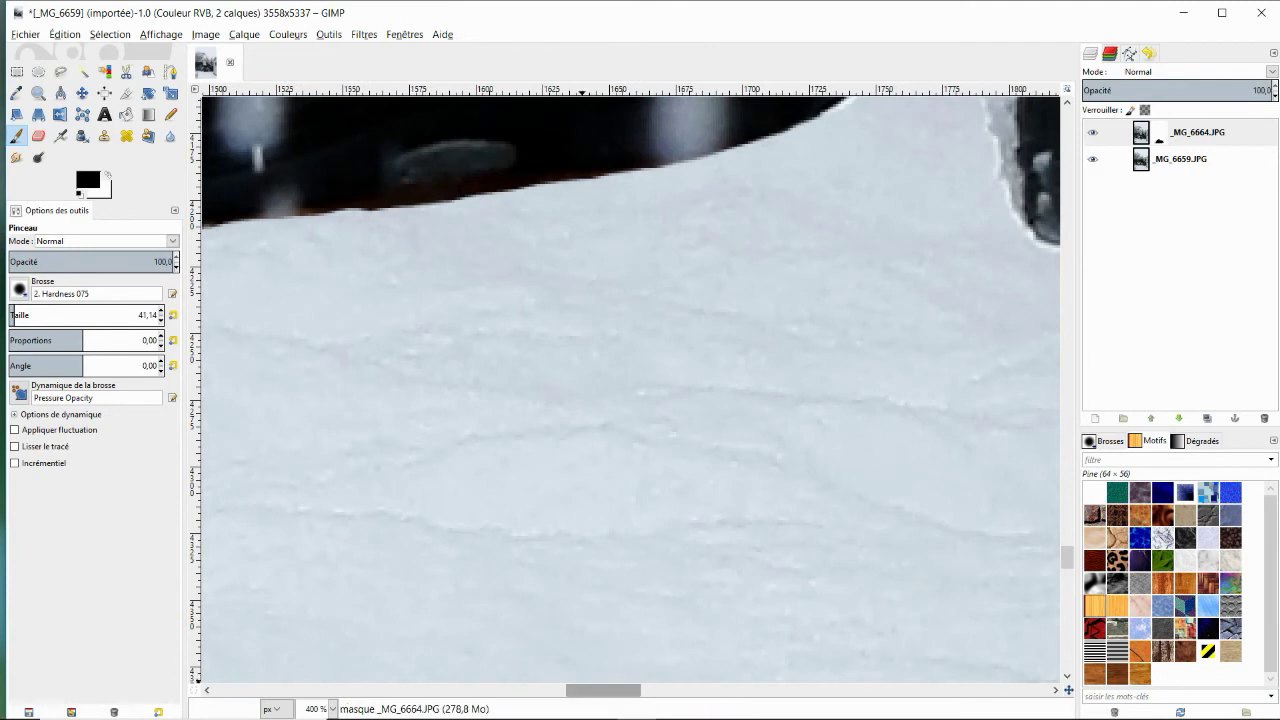
Soften the mask along the middle of the boot's sole to remove the remaining reddish wood edge
left_click_drag(603, 690, 588, 690)
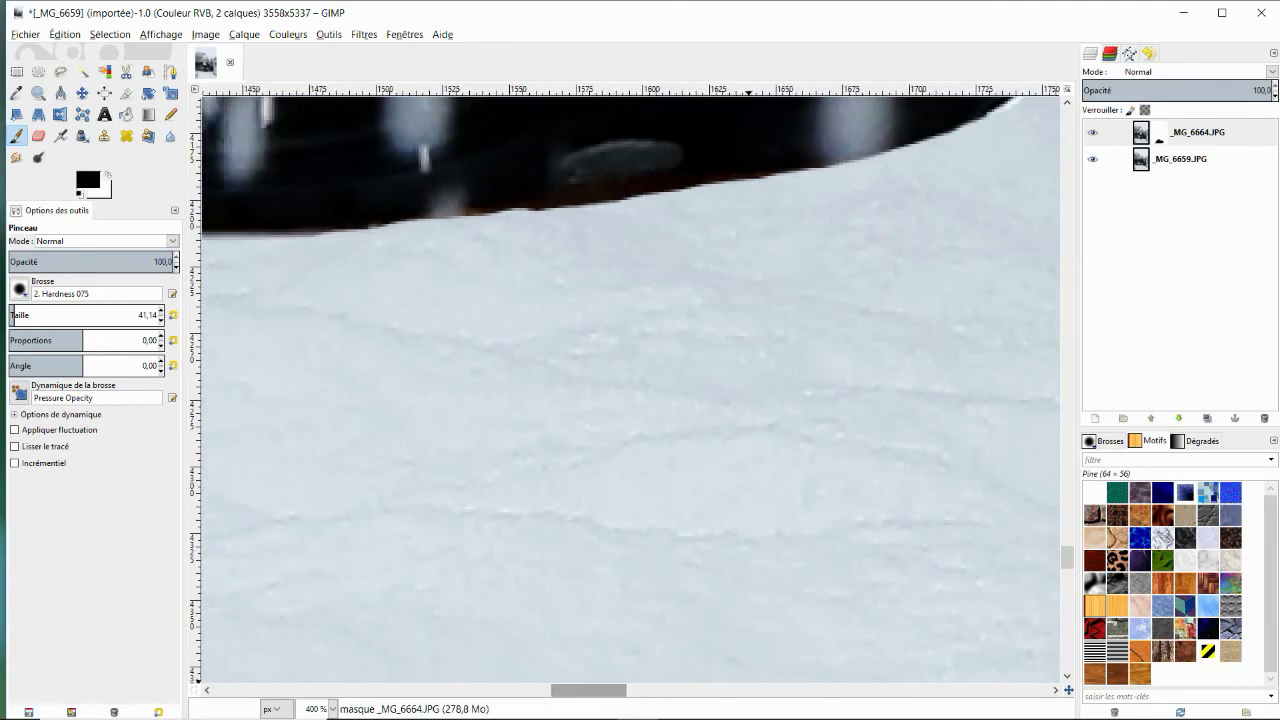
scroll(600, 690, "left", 4)
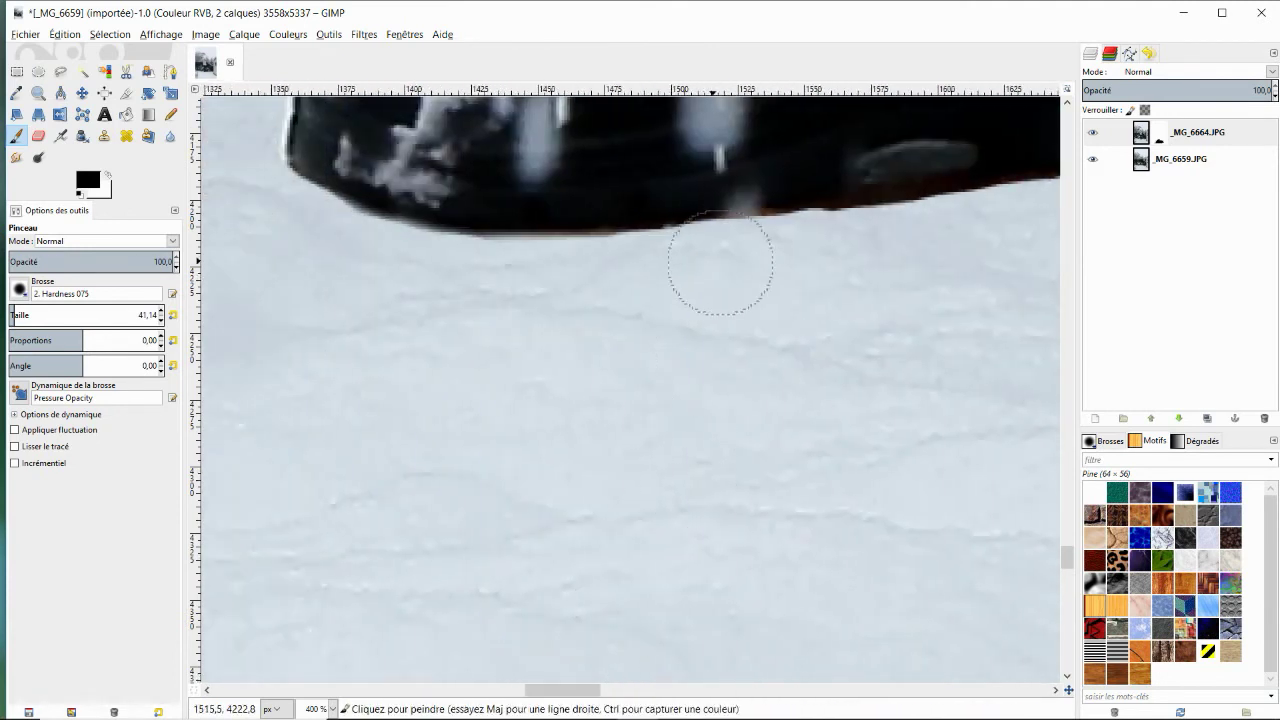
left_click_drag(664, 265, 998, 231)
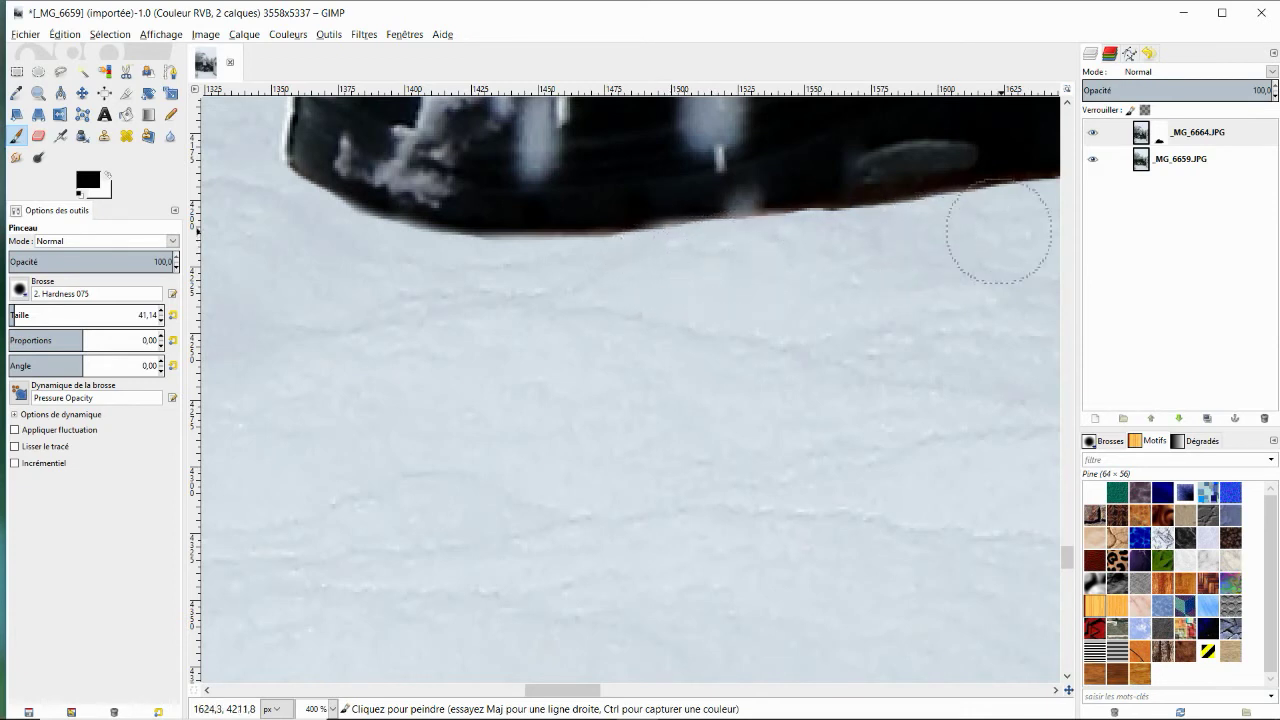
left_click_drag(589, 279, 602, 283)
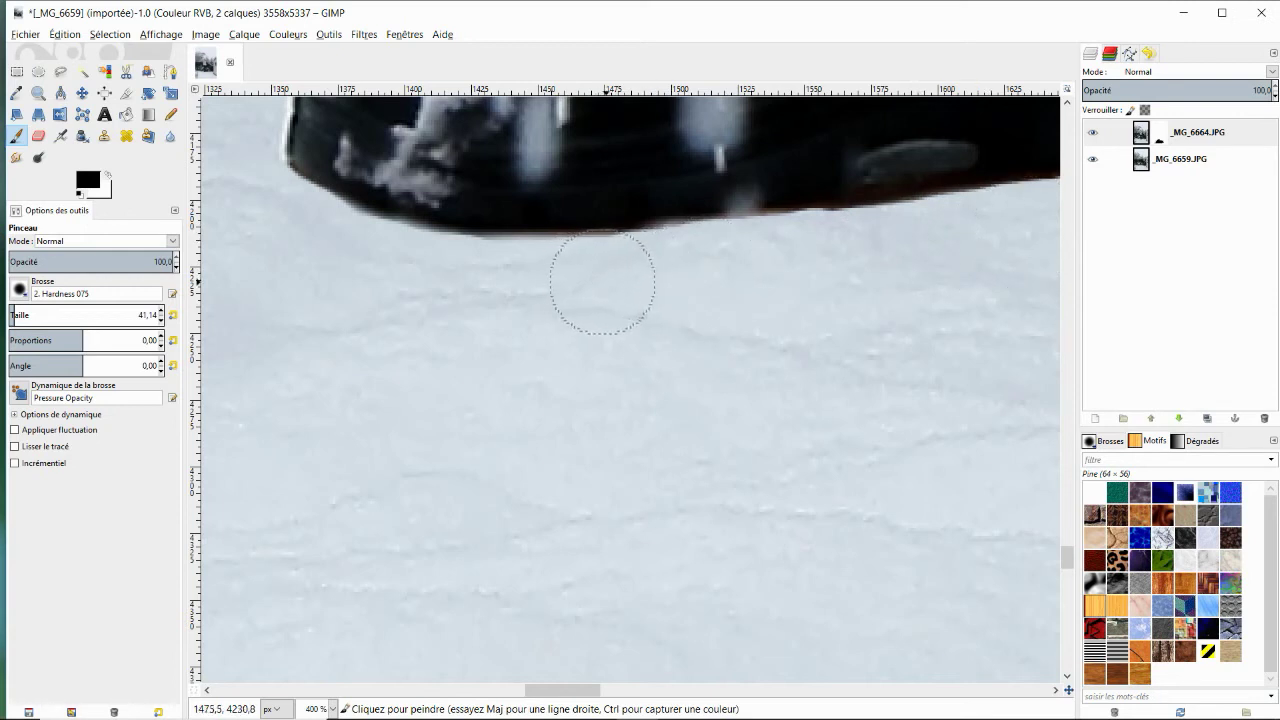
Mask out the last wood traces along the rear part of the sole towards the heel
left_click_drag(565, 690, 598, 690)
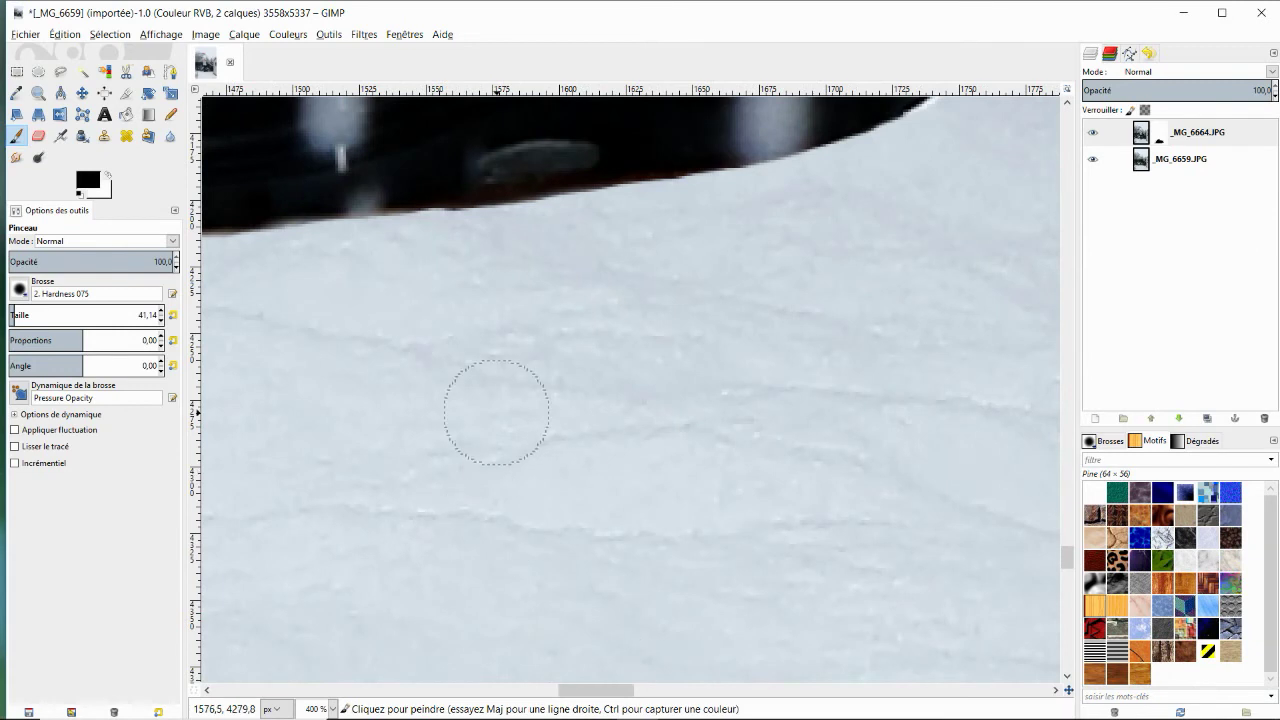
mouse_move(431, 251)
left_mouse_down()
mouse_move(398, 255)
mouse_move(695, 221)
left_mouse_up()
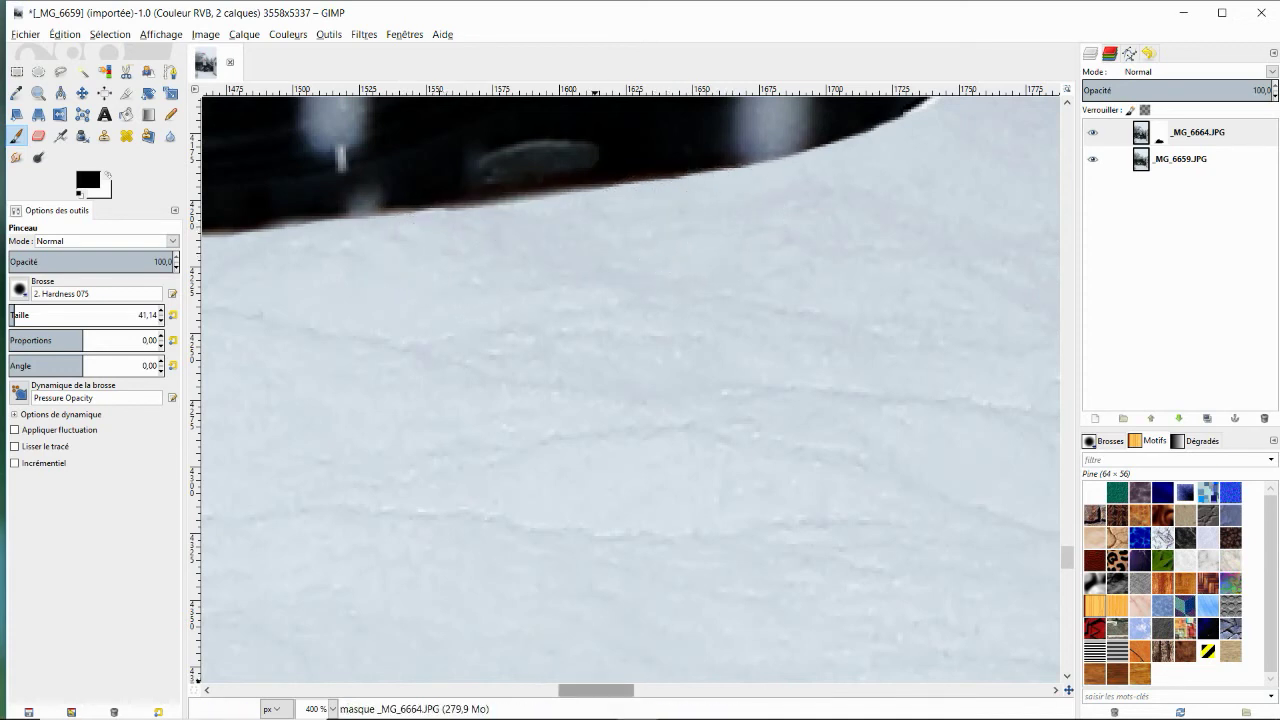
left_click_drag(596, 690, 620, 690)
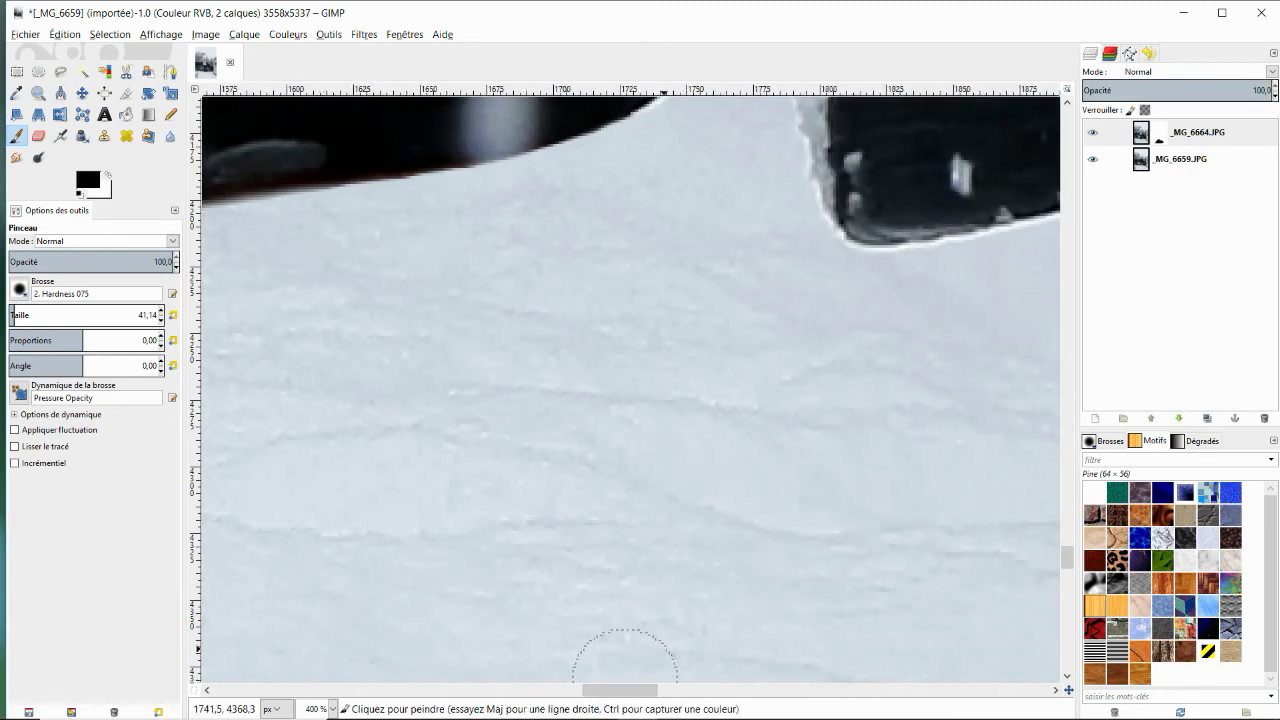
Compare the whole photo with the _MG_6664.JPG layer hidden and shown, and merge that layer down onto _MG_6659.JPG
scroll(644, 340, "down", 4, "ctrl")
scroll(643, 366, "down", 2)
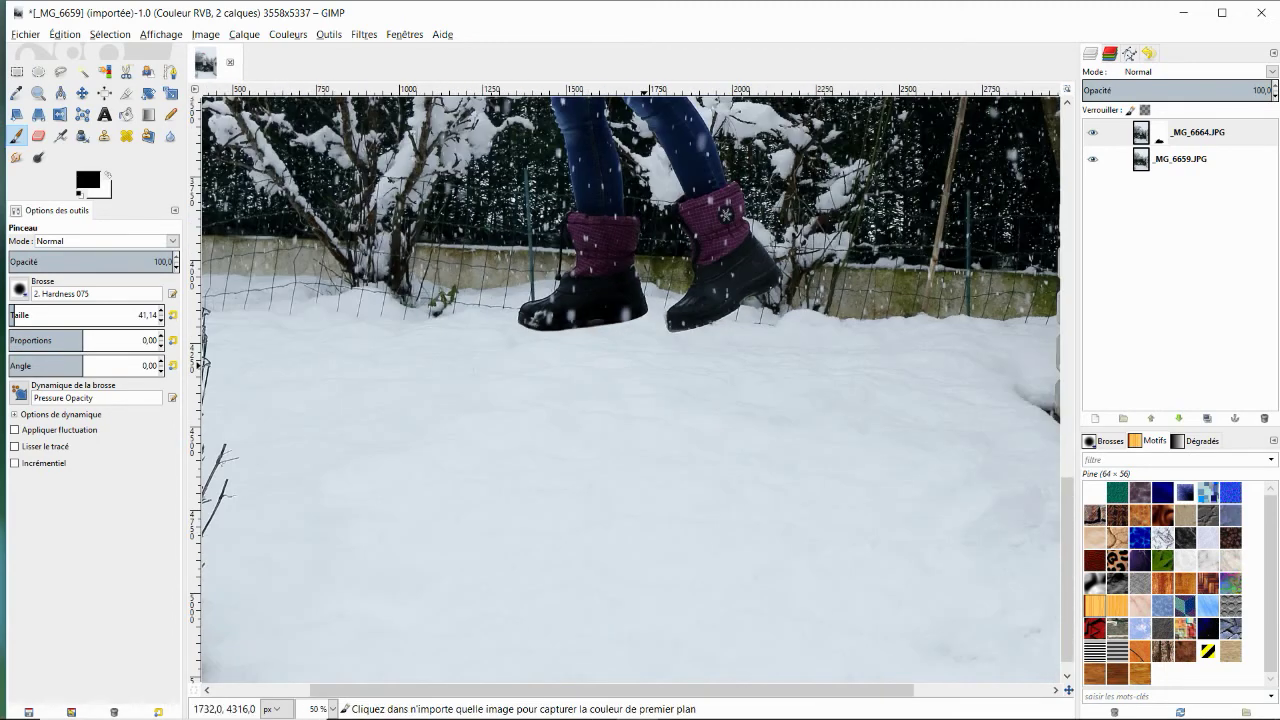
scroll(643, 366, "down", 3)
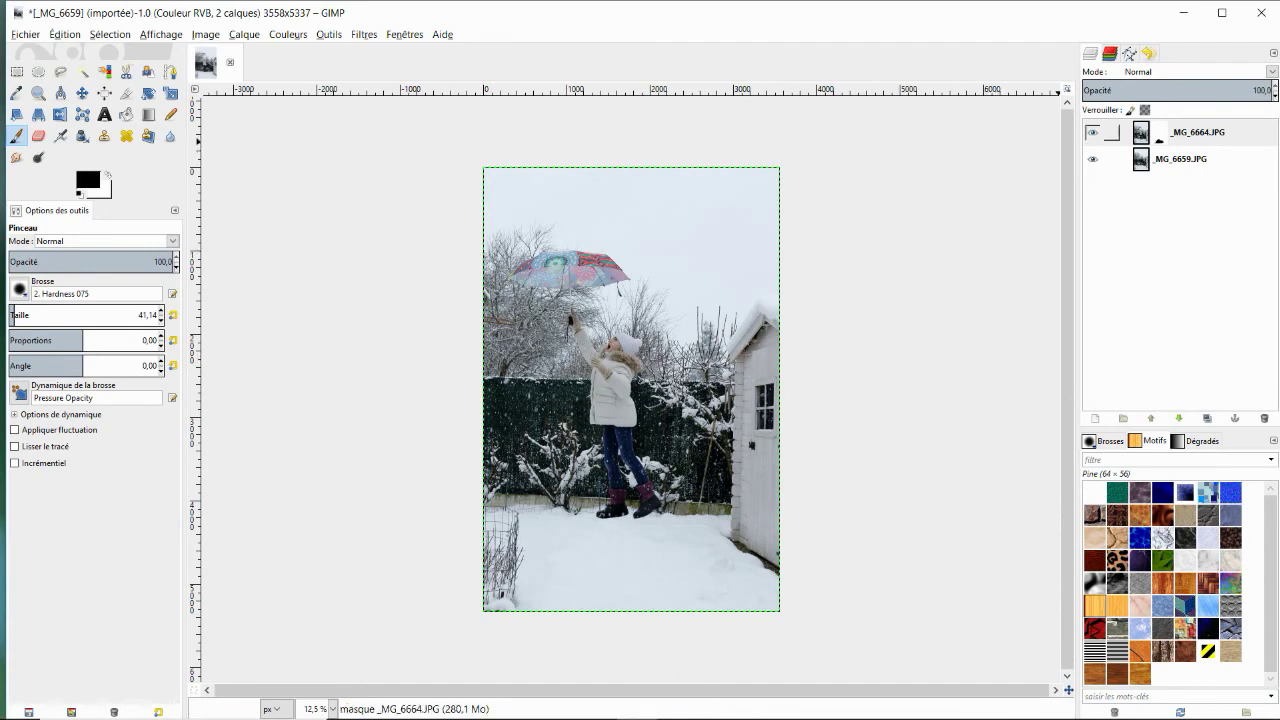
left_click(1092, 132)
left_click(1092, 132)
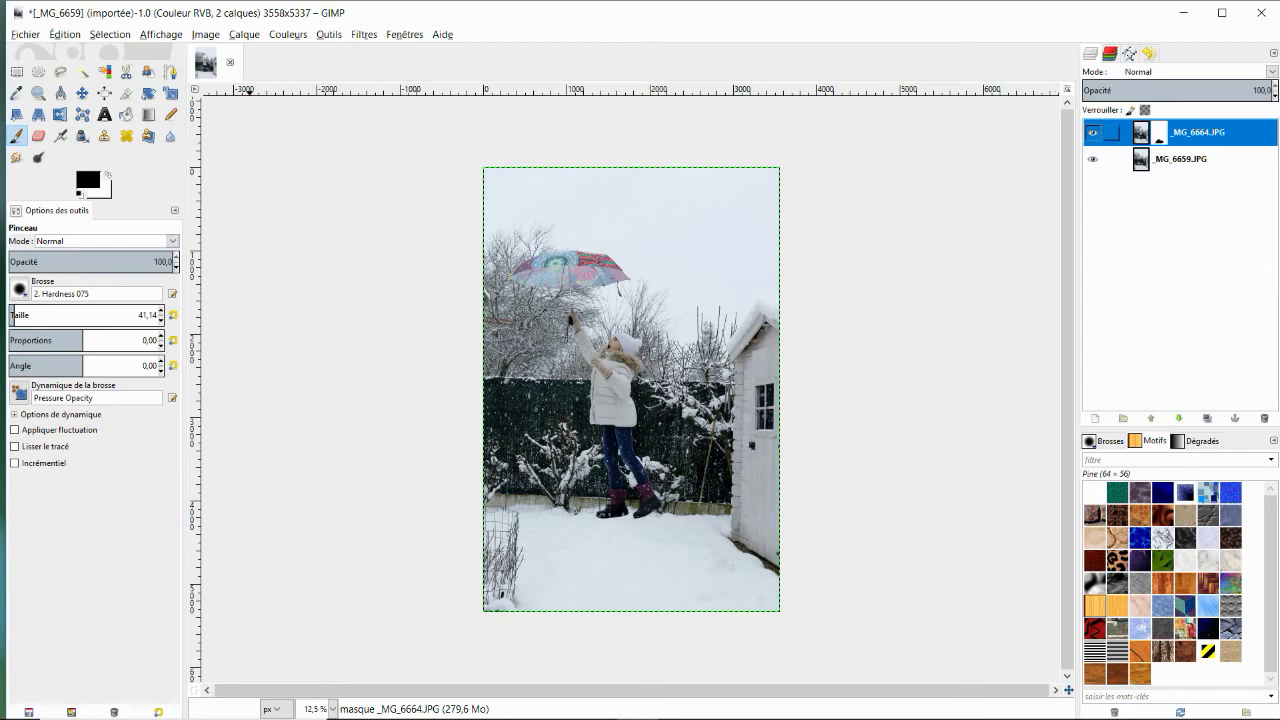
right_click(1141, 132)
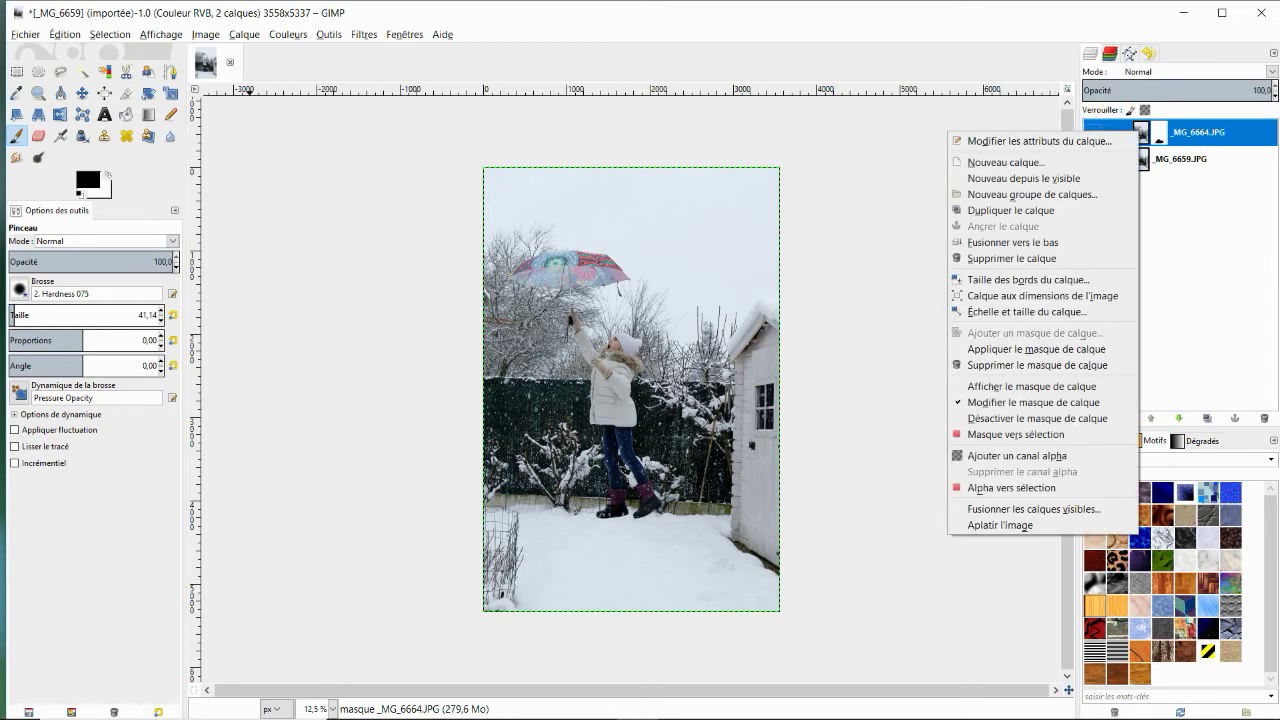
left_click(1012, 242)
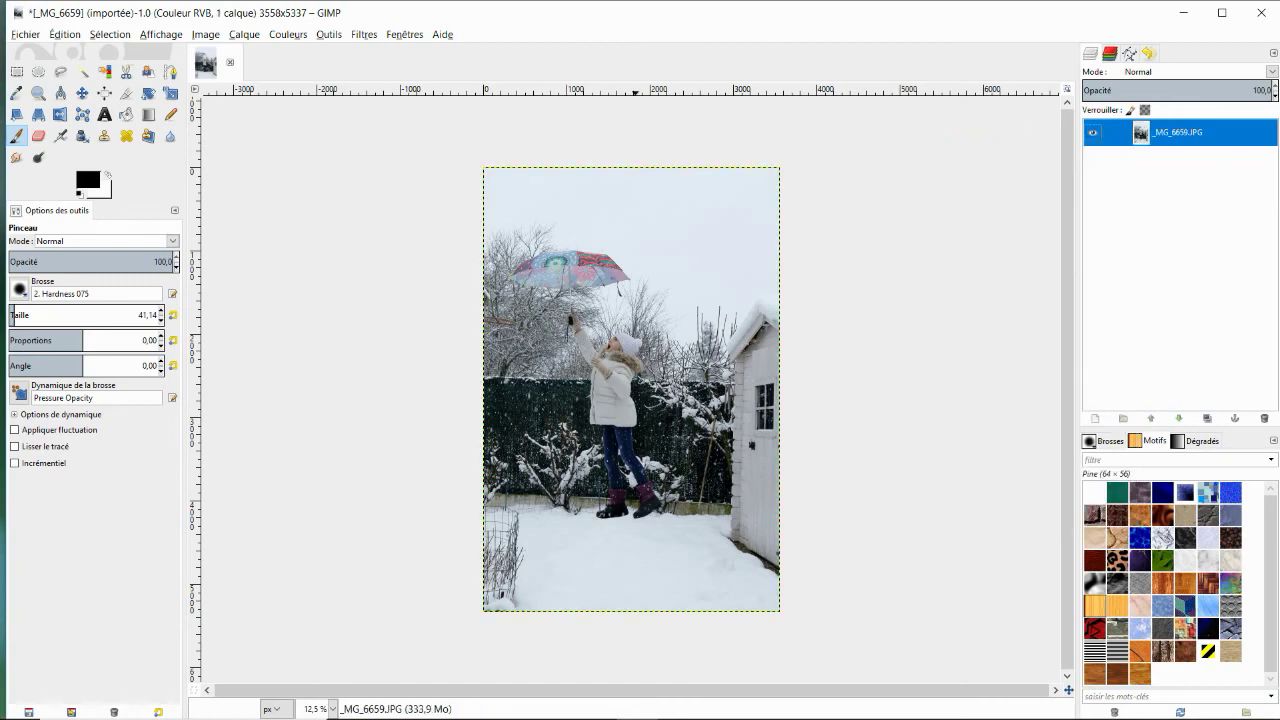
Export the merged image as levitation.JPG in the 02- fevrier 2018 folder at JPEG quality 100
left_click(25, 34)
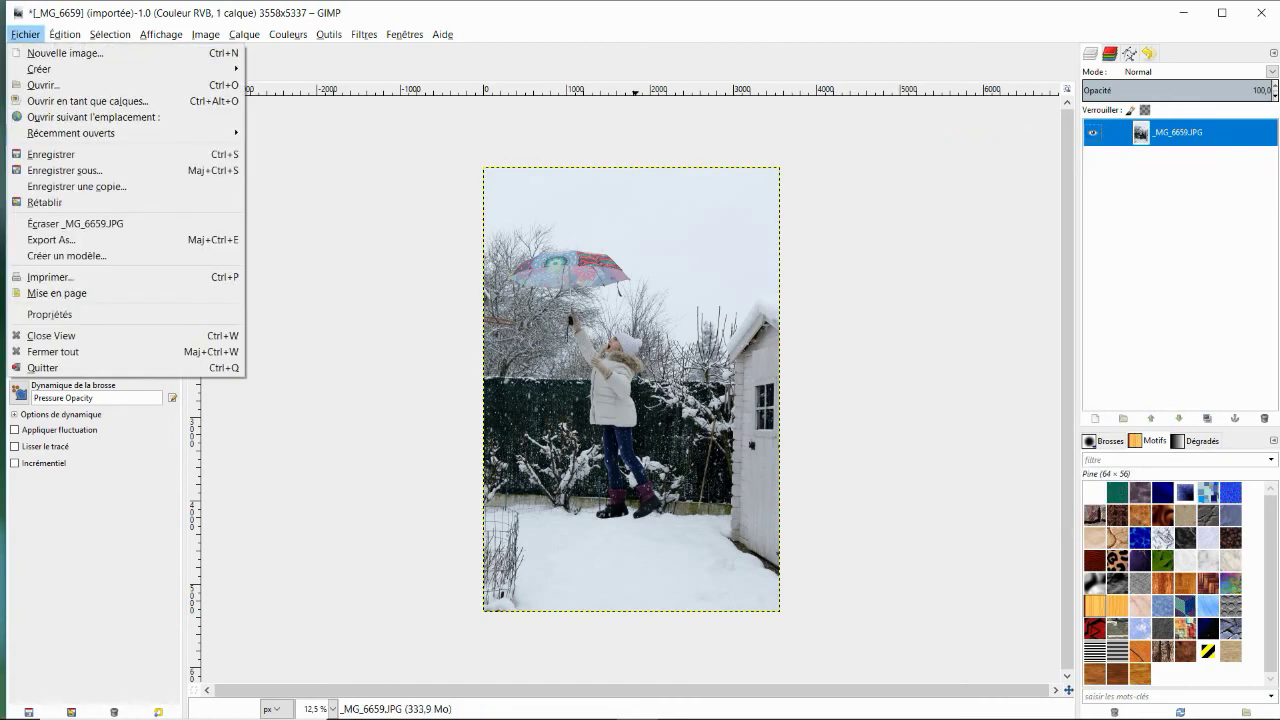
left_click(51, 240)
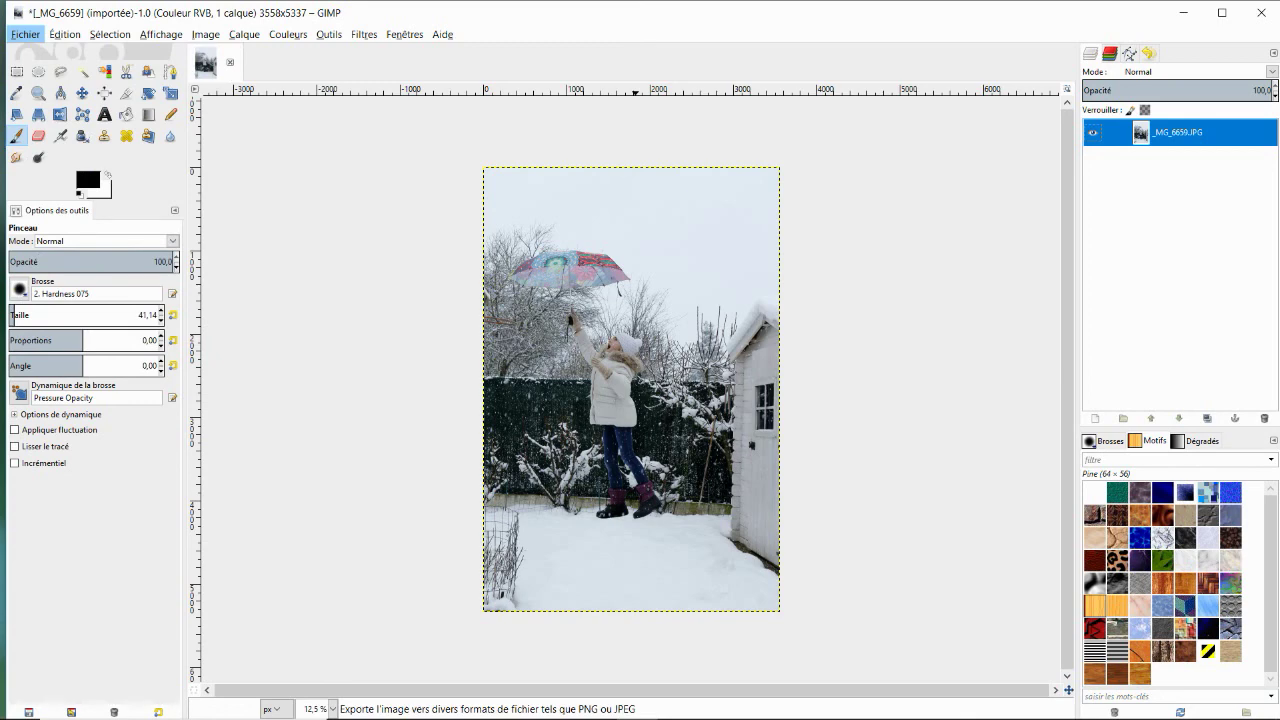
type("levitation.JPG")
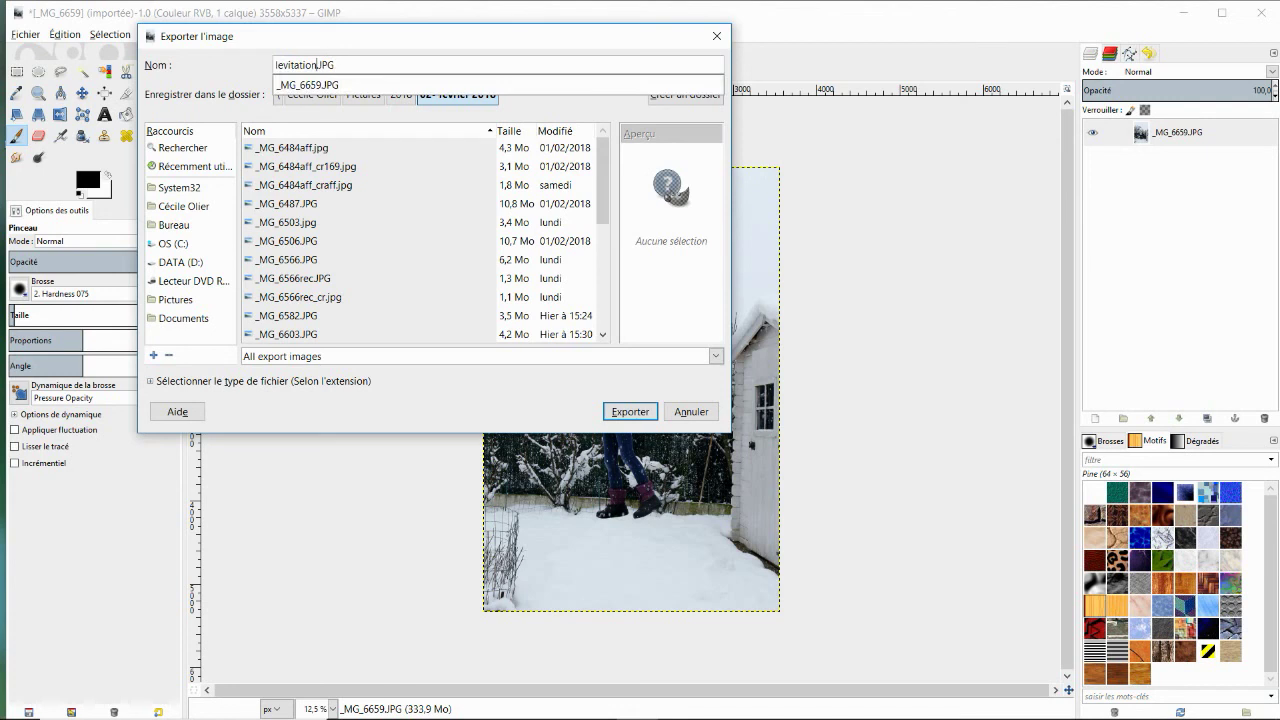
left_click(318, 65)
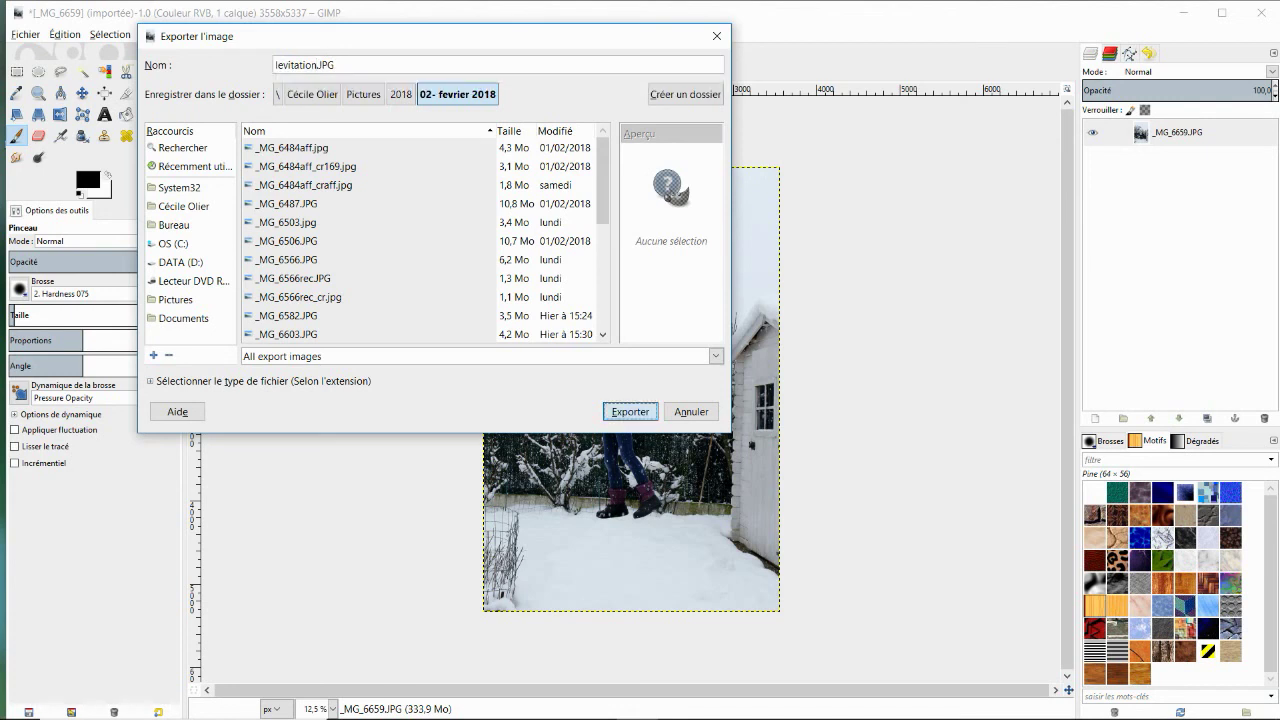
key("Return")
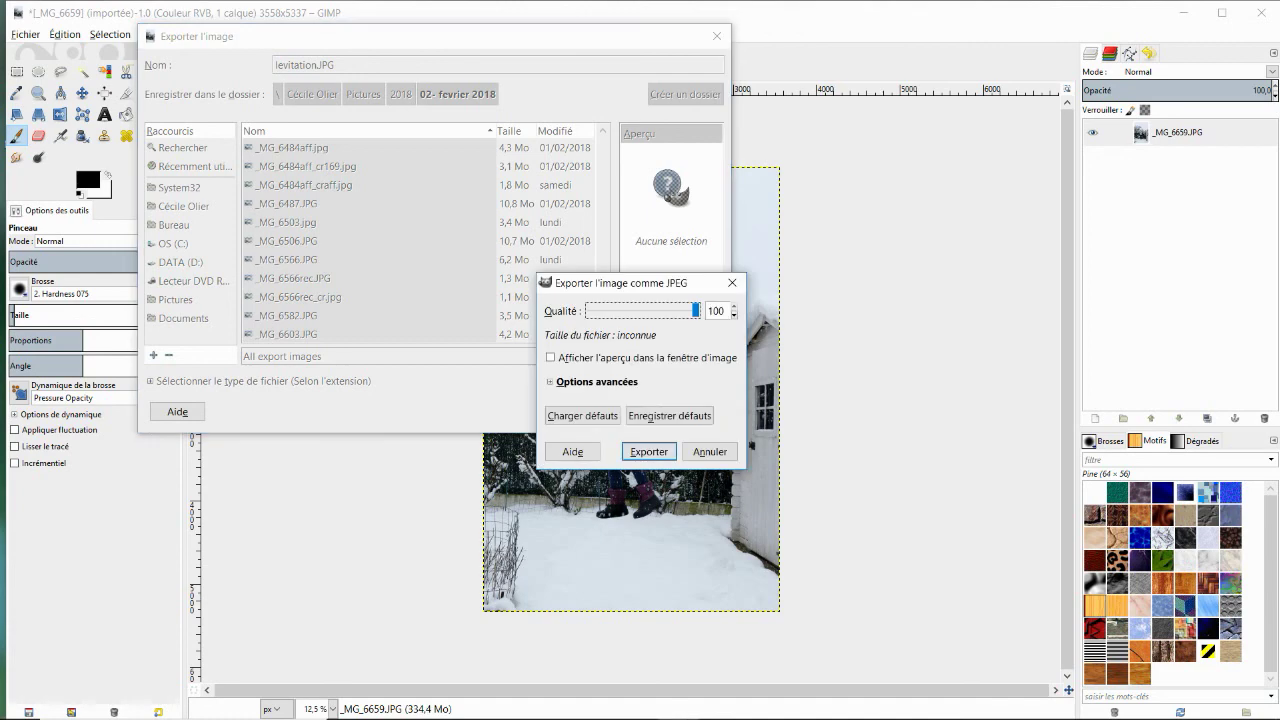
key("Return")
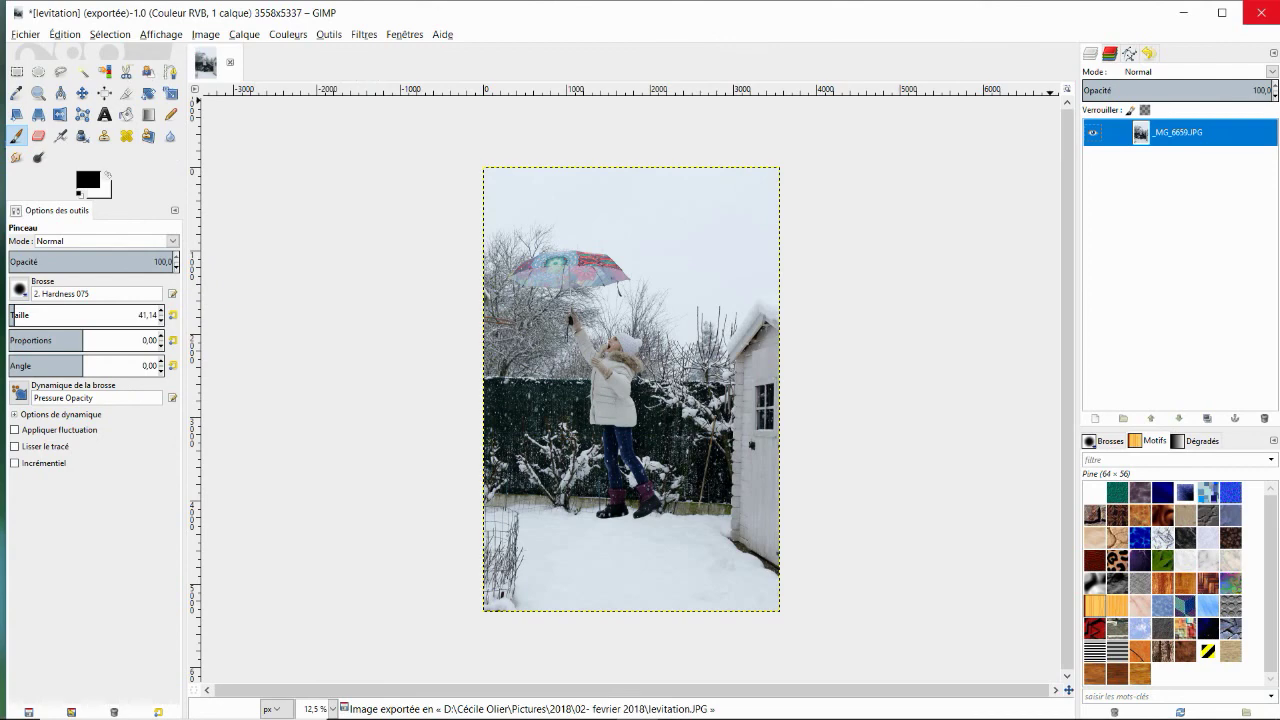
left_click(595, 704)
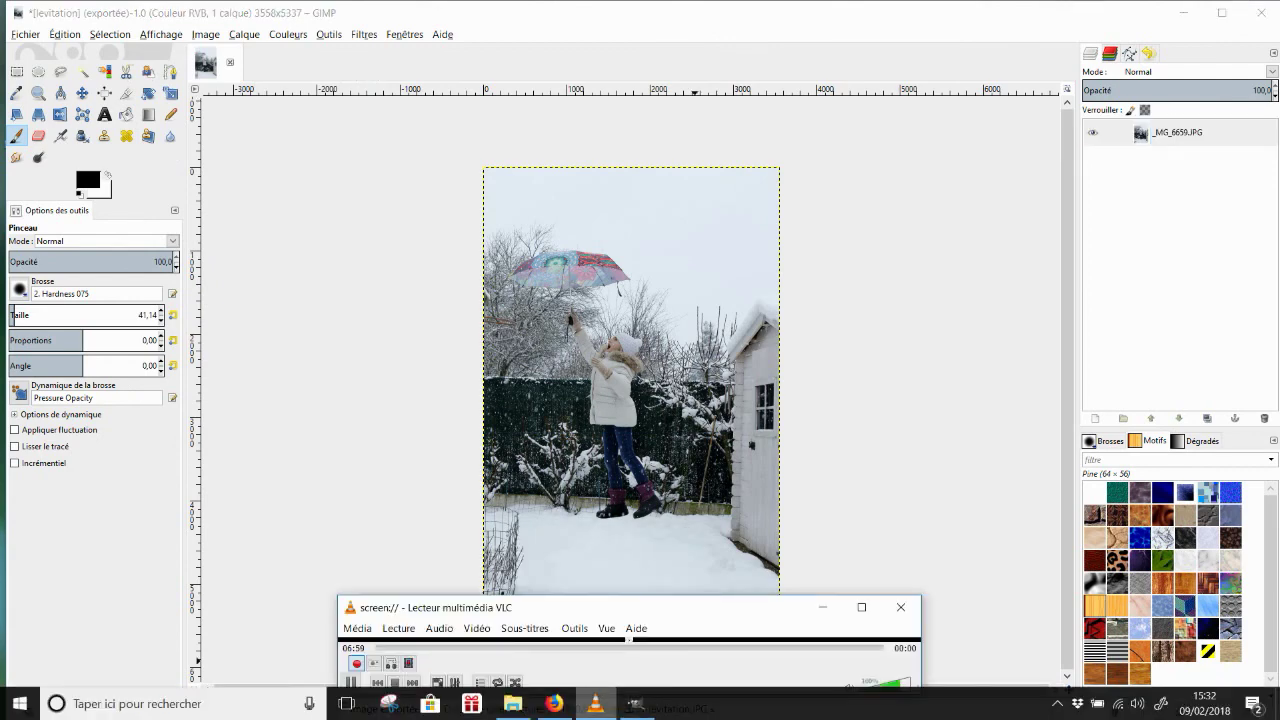